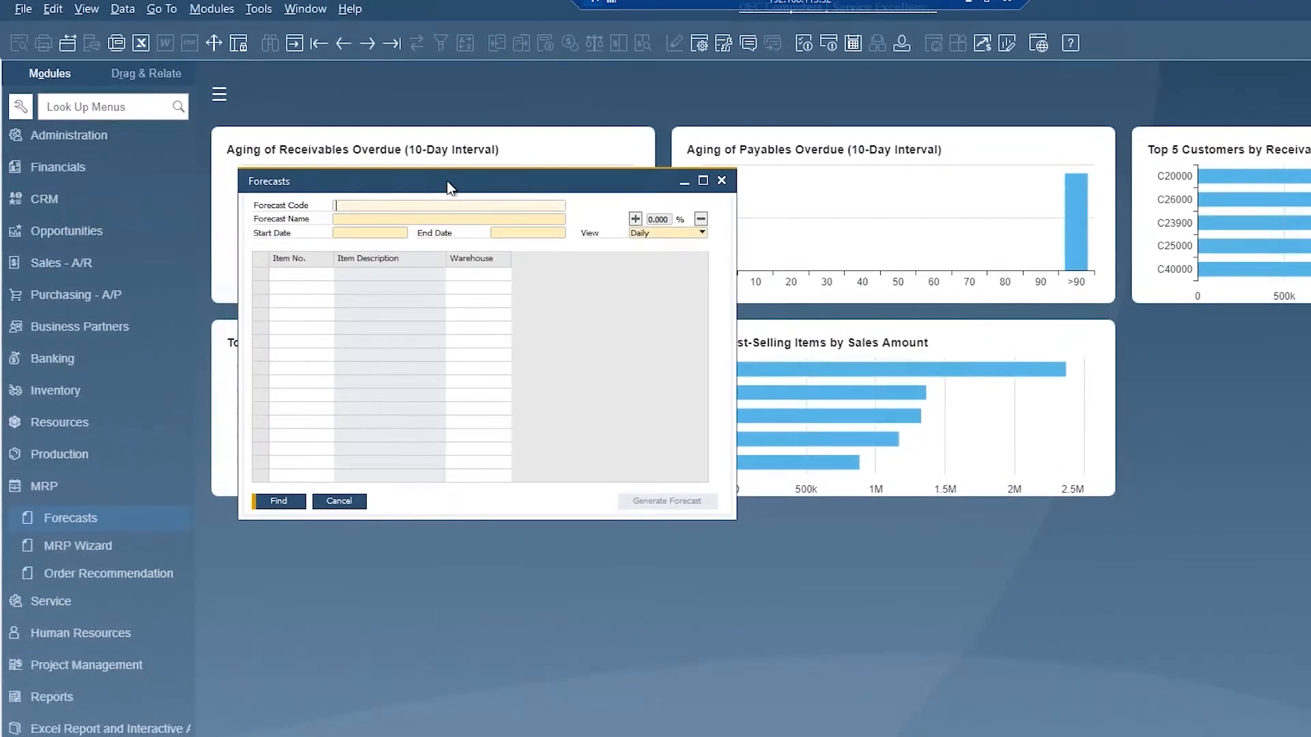
# Step: Enter Test as both the forecast code and forecast name in the new forecast
pyautogui.moveTo(447, 183); pyautogui.dragTo(550, 104)
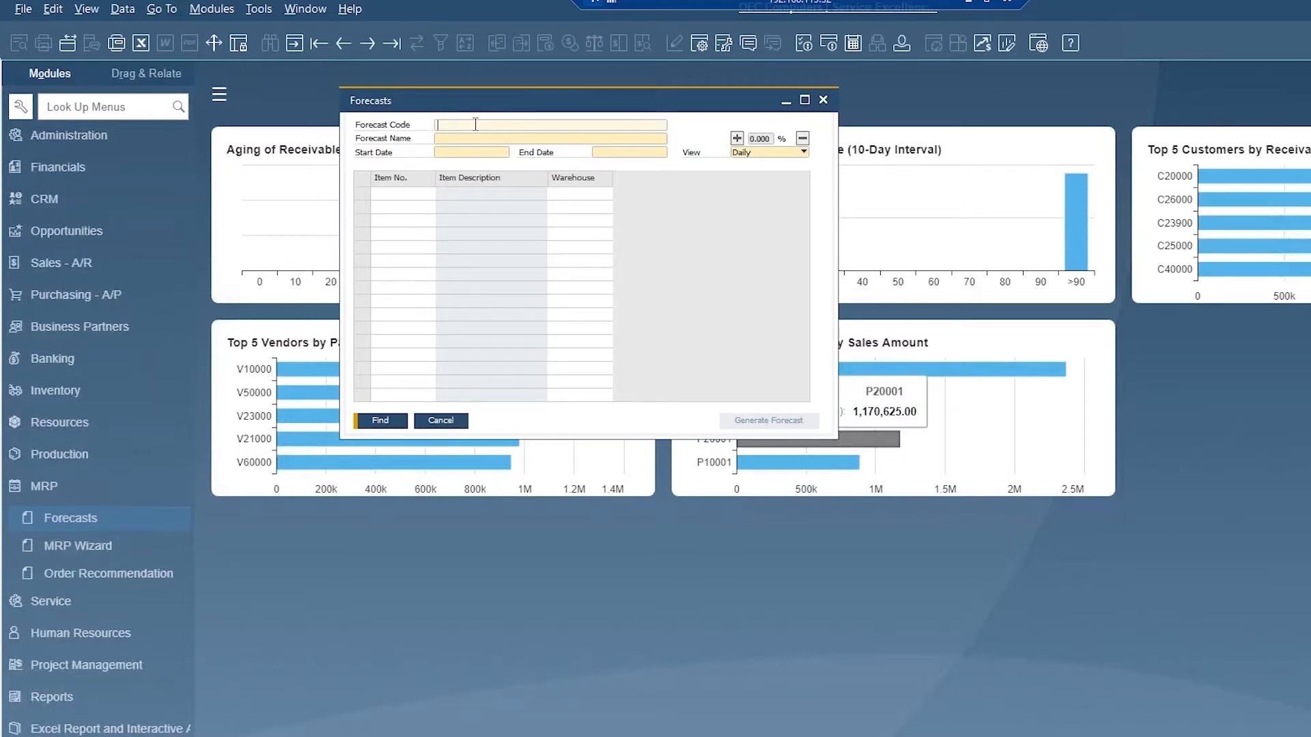
pyautogui.write('Test')
pyautogui.press('Tab')
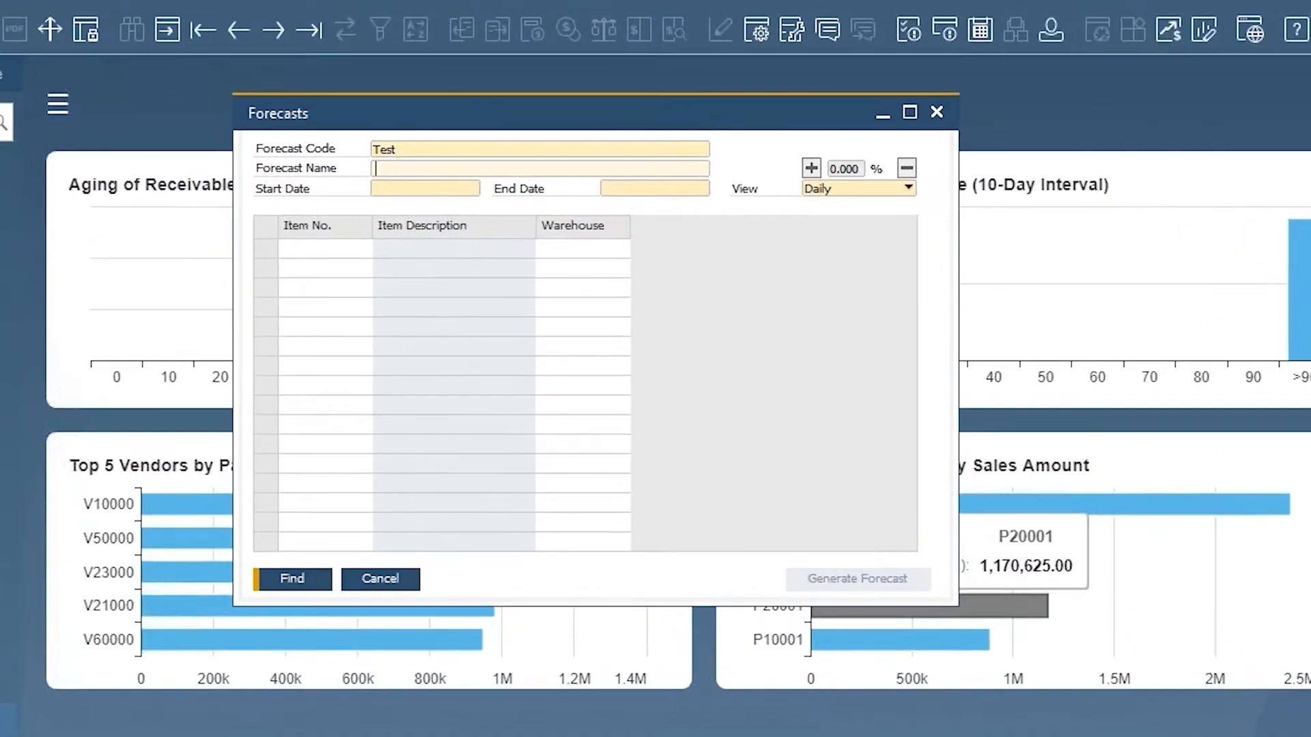
pyautogui.write('Test')
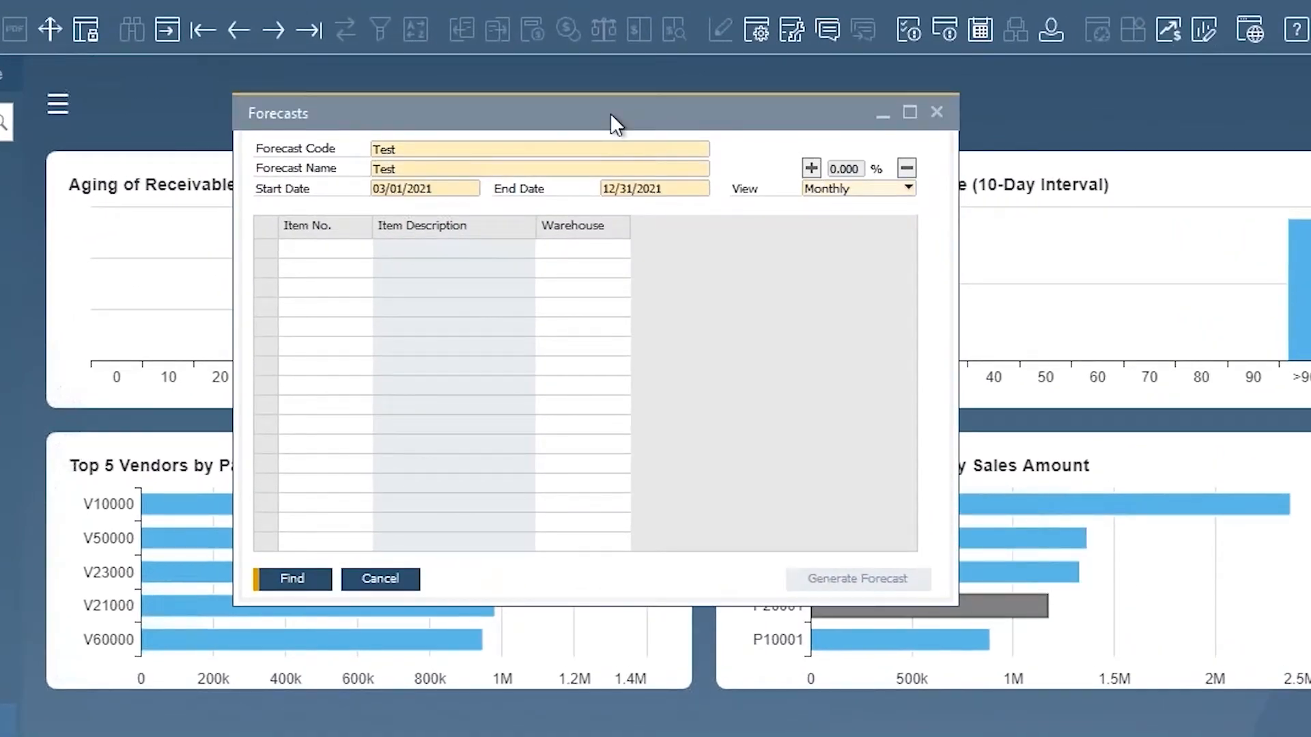
pyautogui.hotkey('ctrl', 'a')
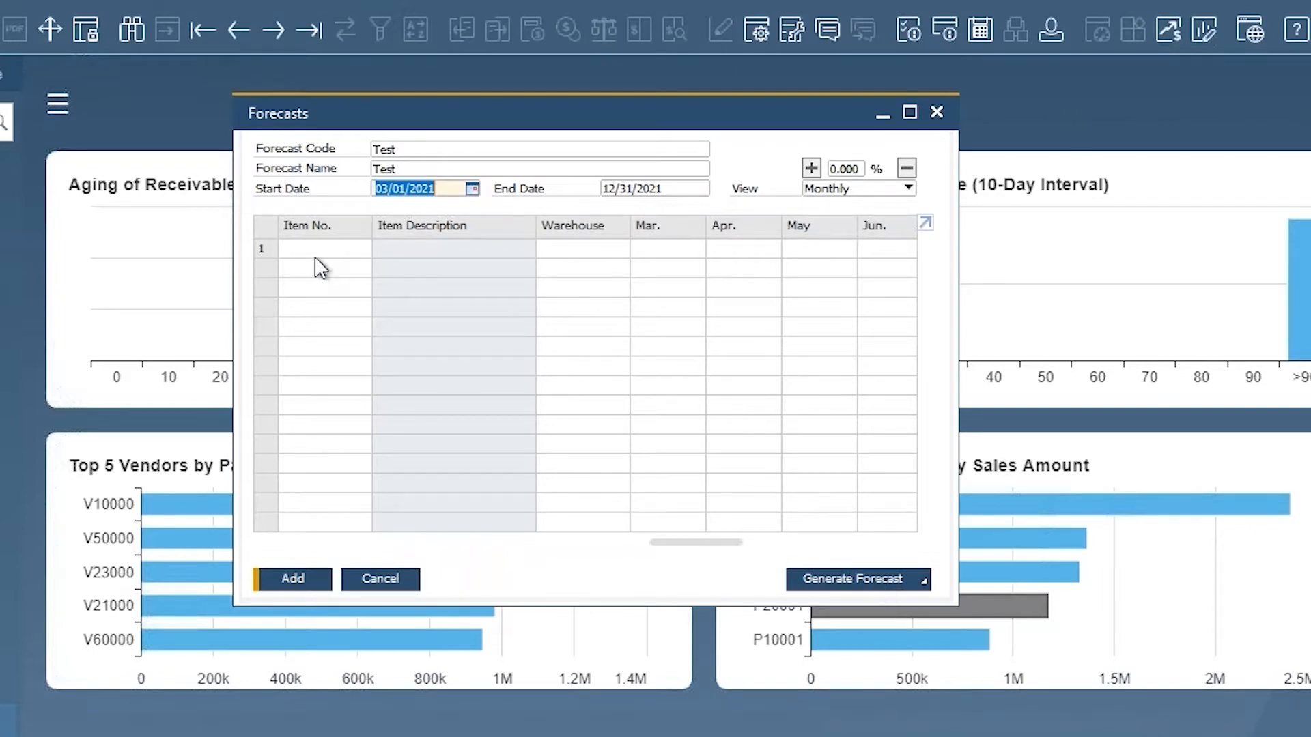
pyautogui.click(362, 250)
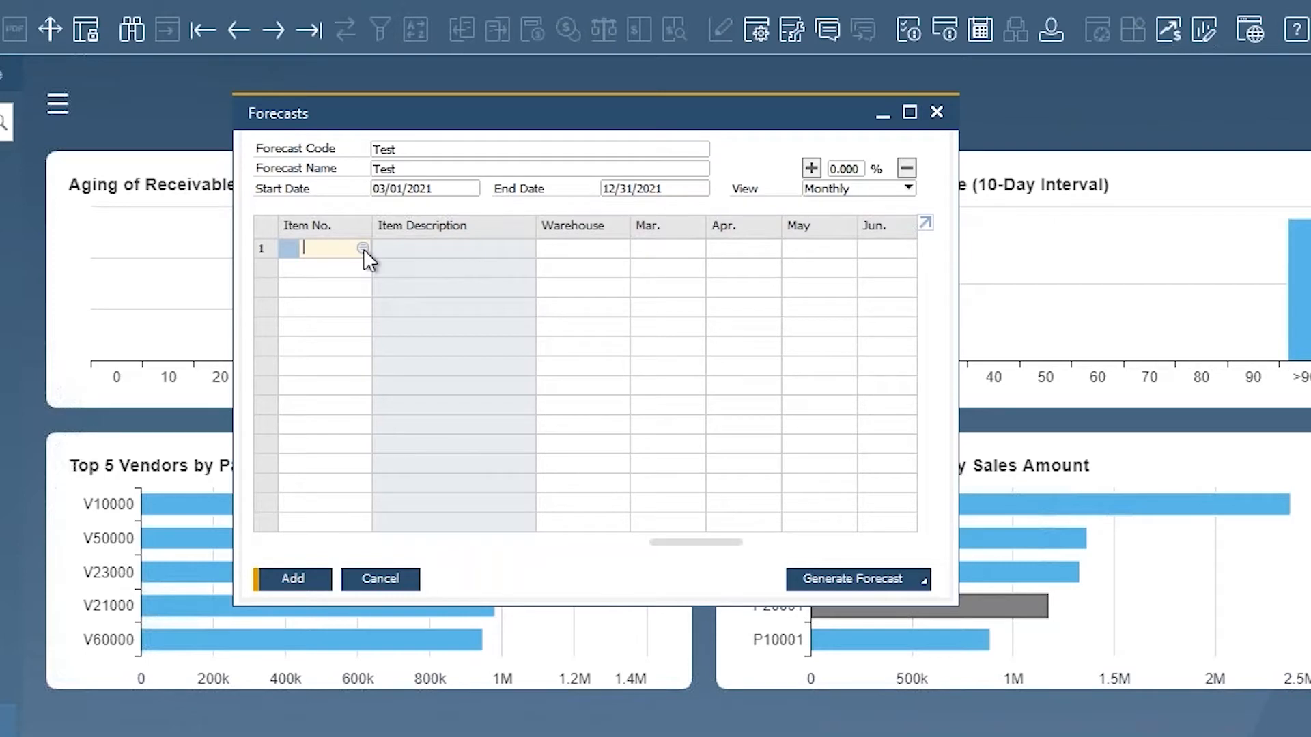
pyautogui.click(363, 249)
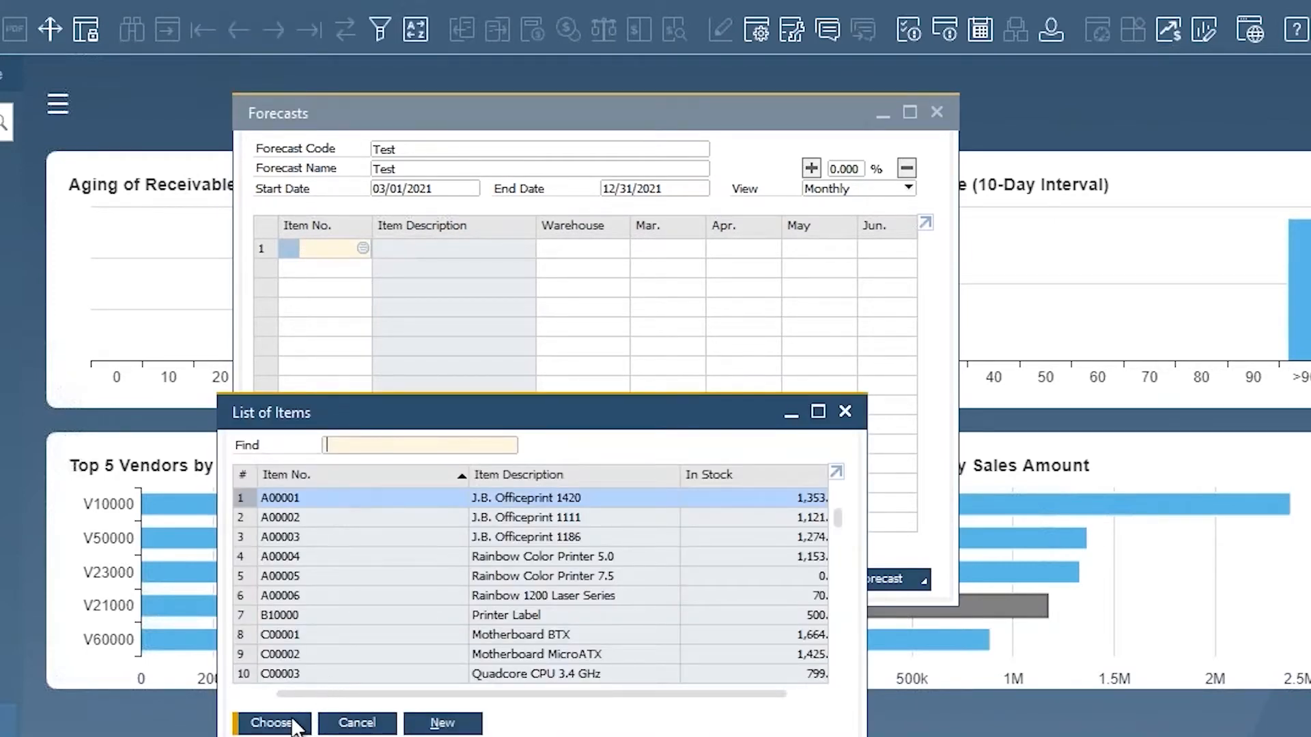
pyautogui.click(845, 412)
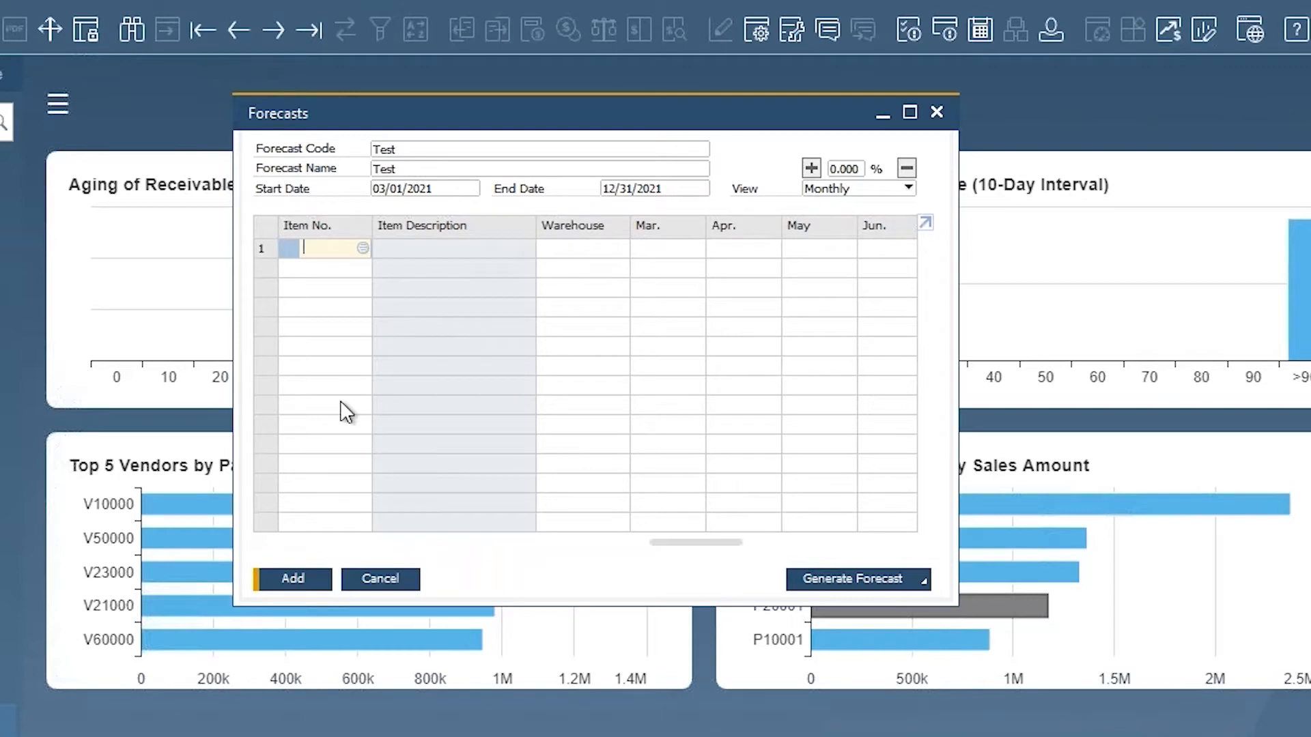
# Step: Start a Basic Forecast generation and keep items selected by Item
pyautogui.click(892, 579)
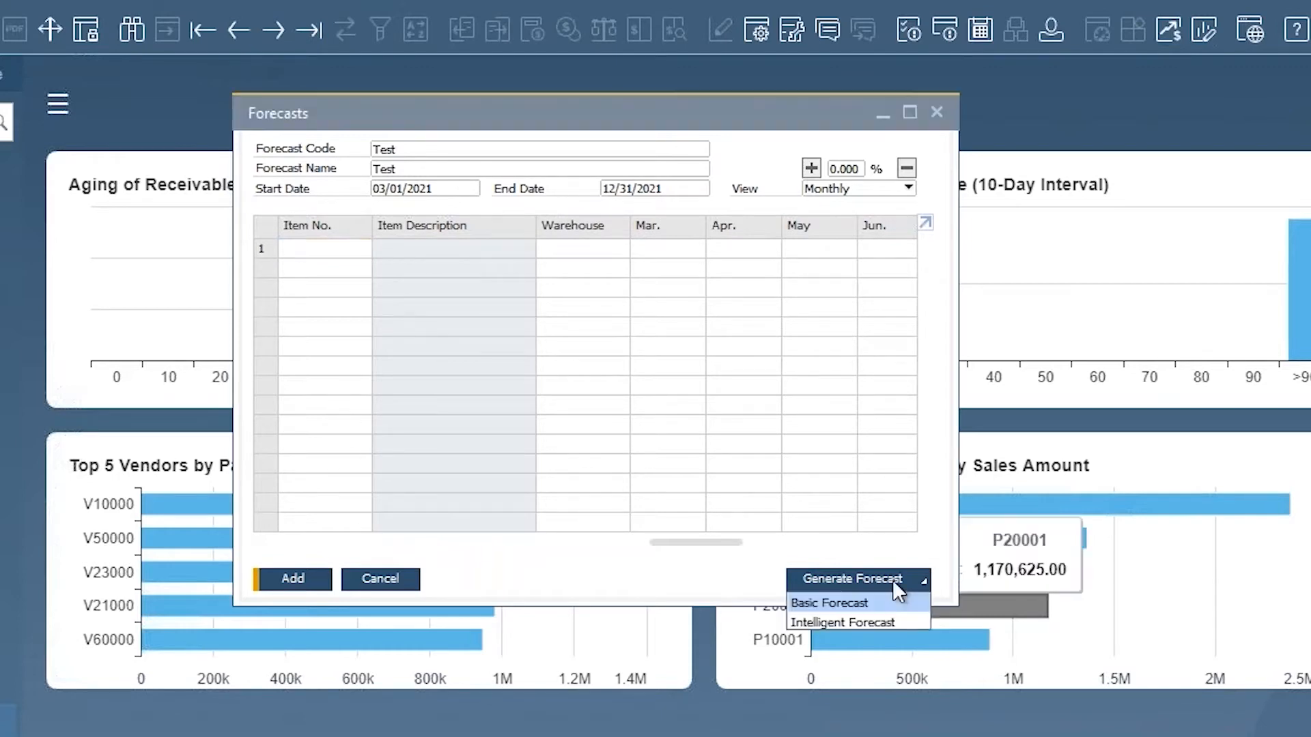
pyautogui.click(847, 603)
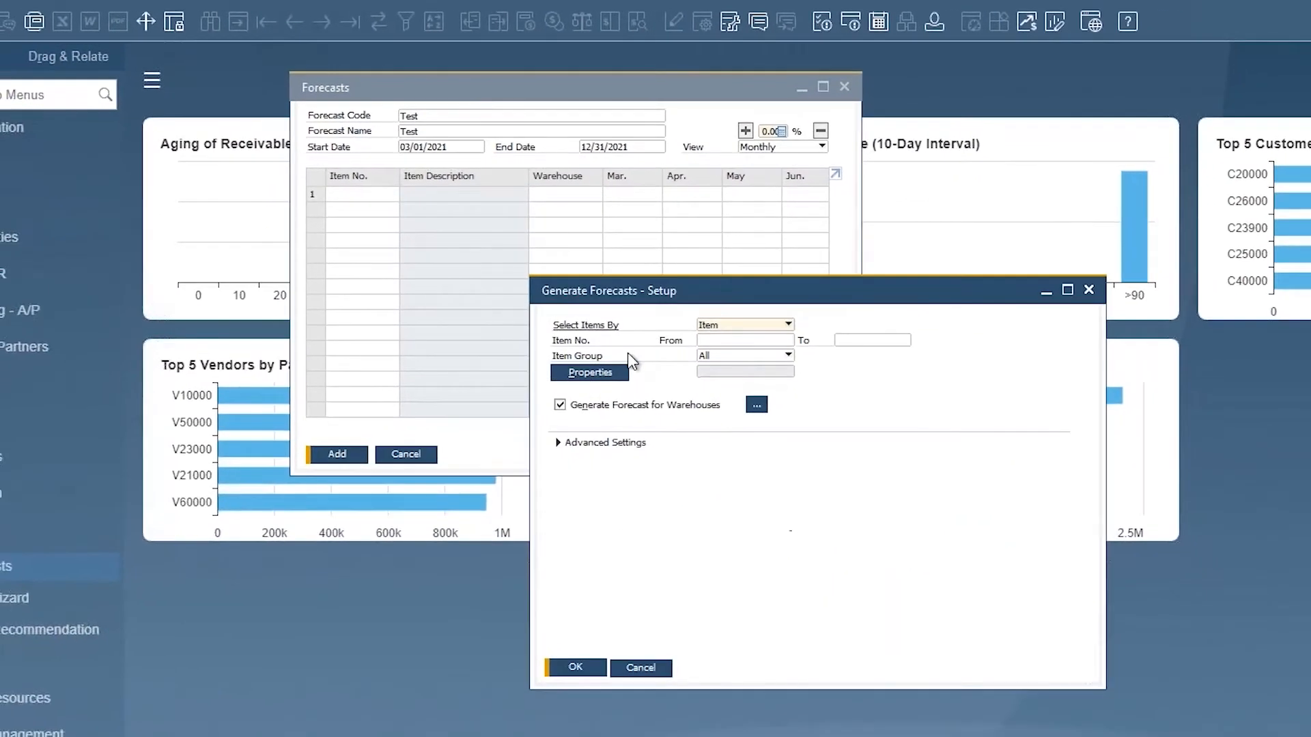
pyautogui.click(787, 323)
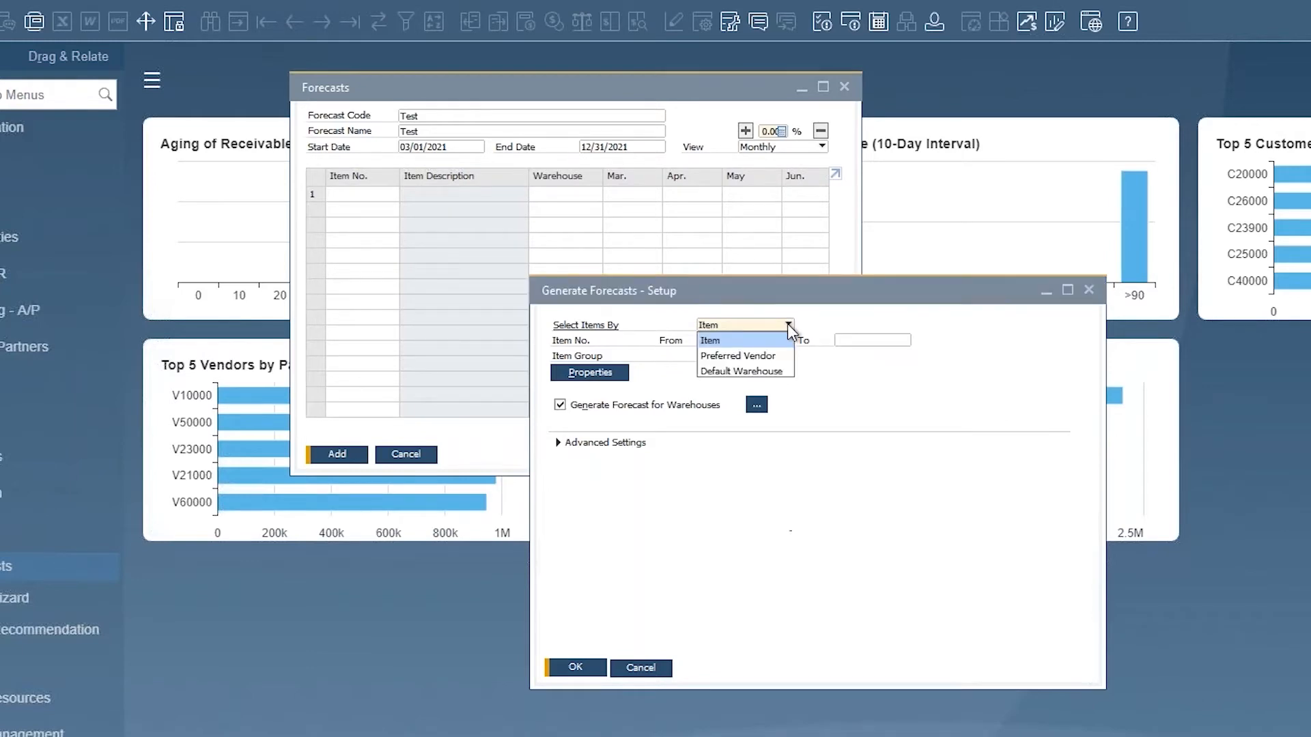
pyautogui.click(713, 342)
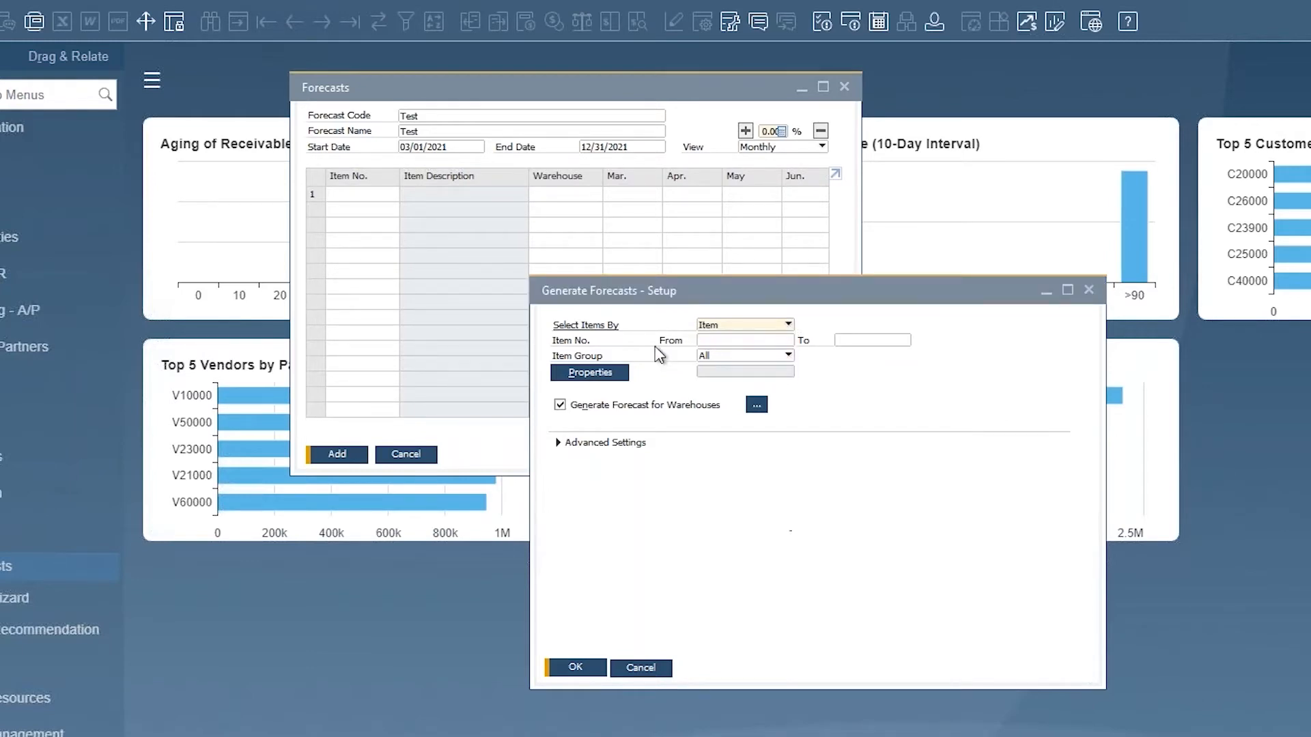
# Step: Set the item number range from A00001 to Z00002
pyautogui.click(726, 341)
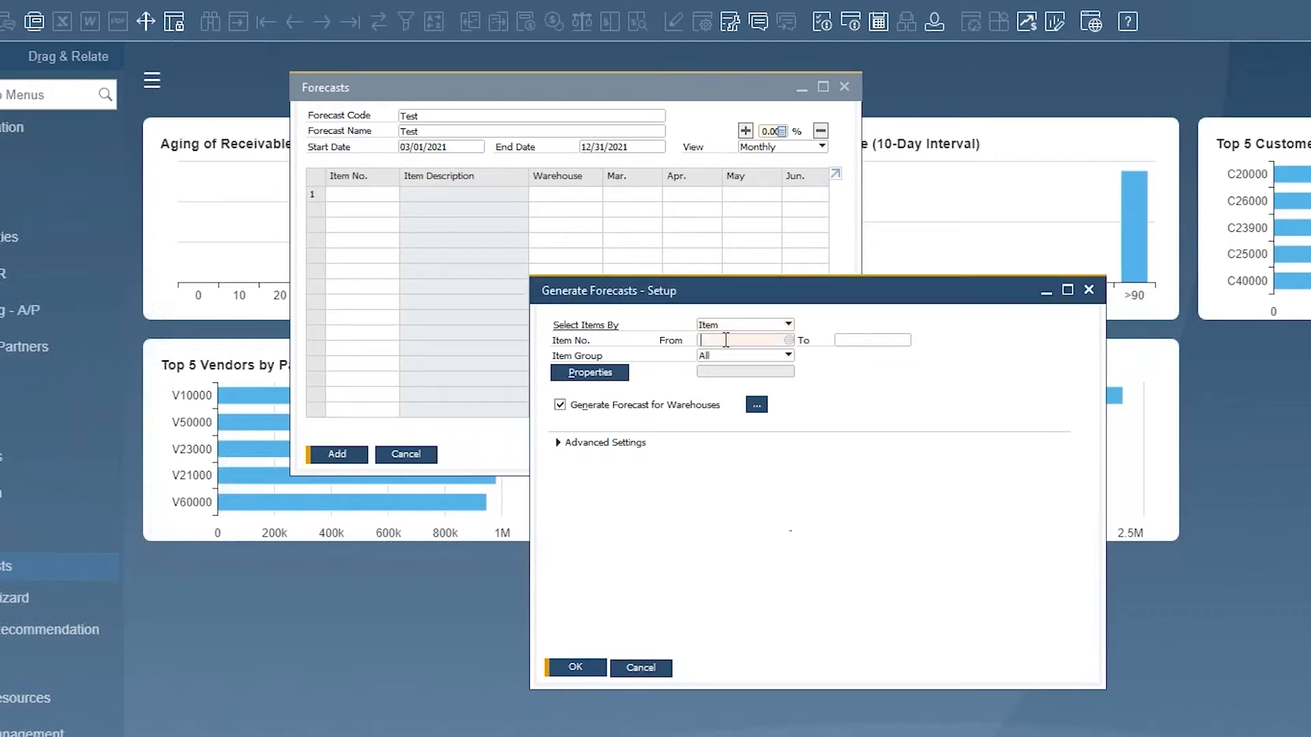
pyautogui.click(790, 341)
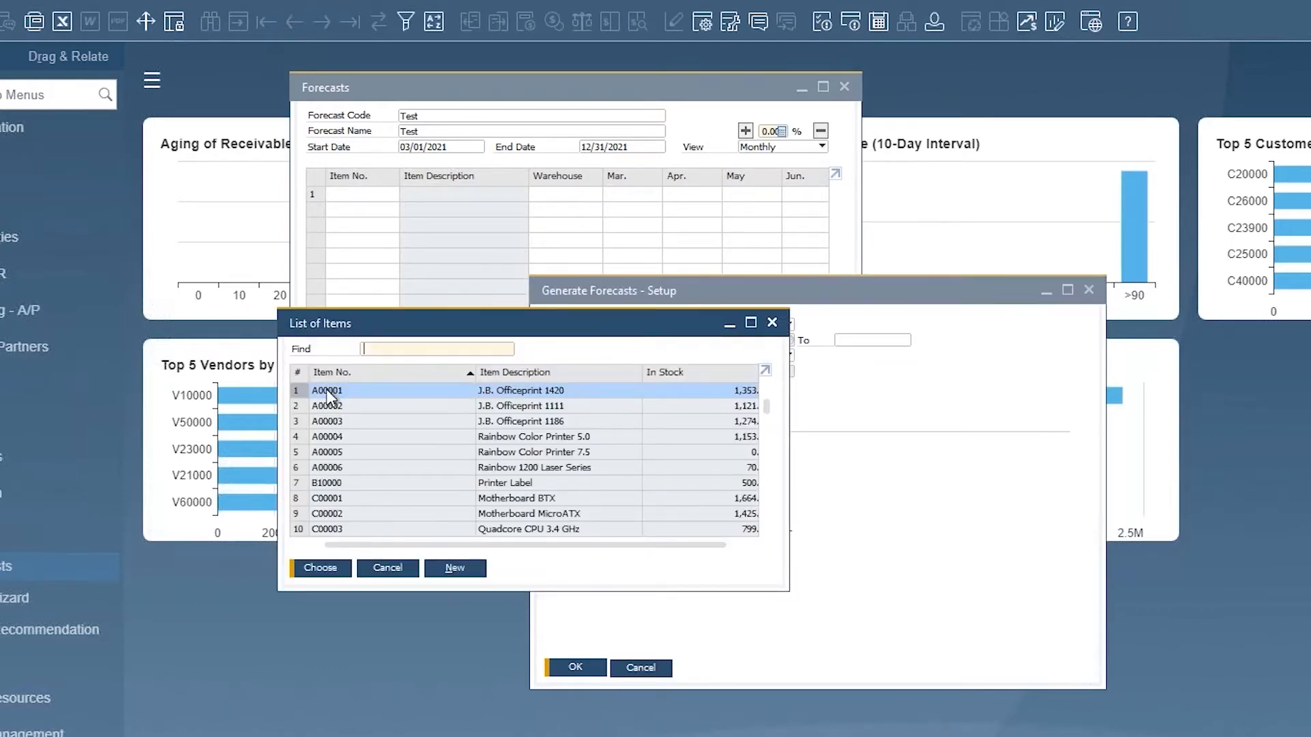
pyautogui.doubleClick(327, 391)
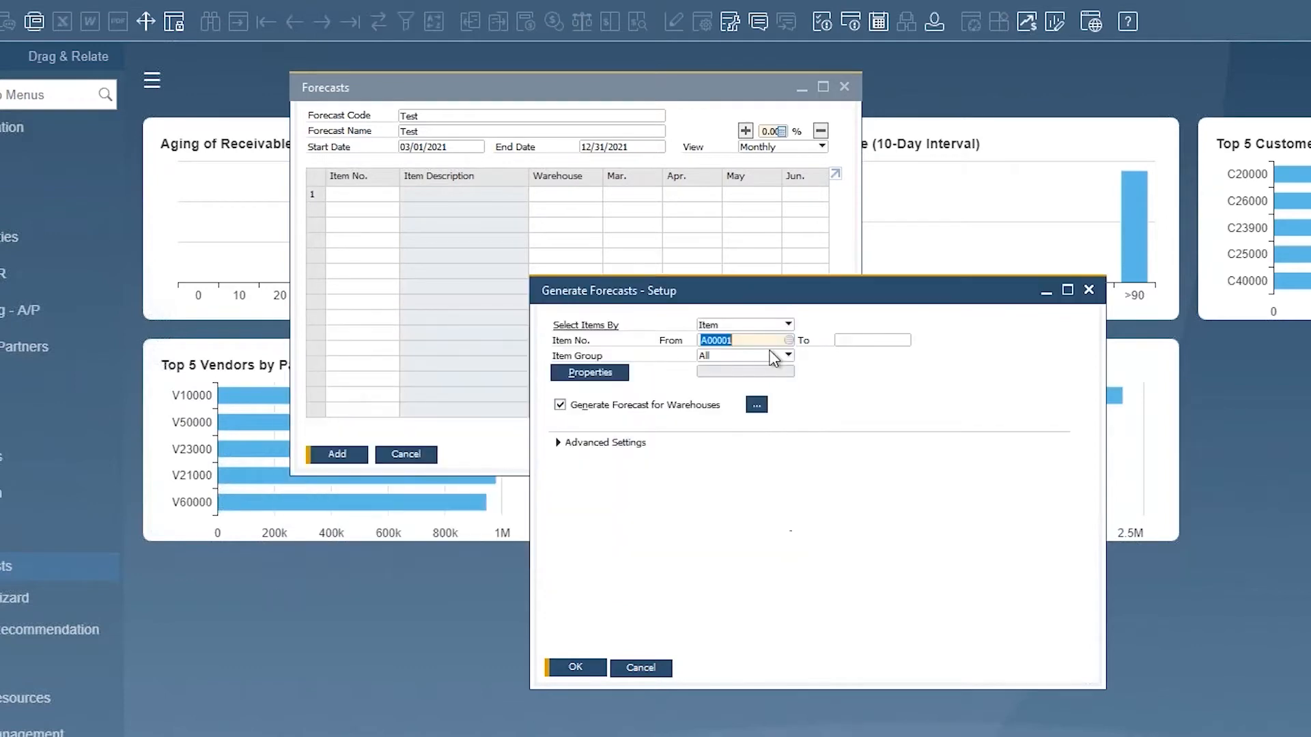
pyautogui.click(891, 341)
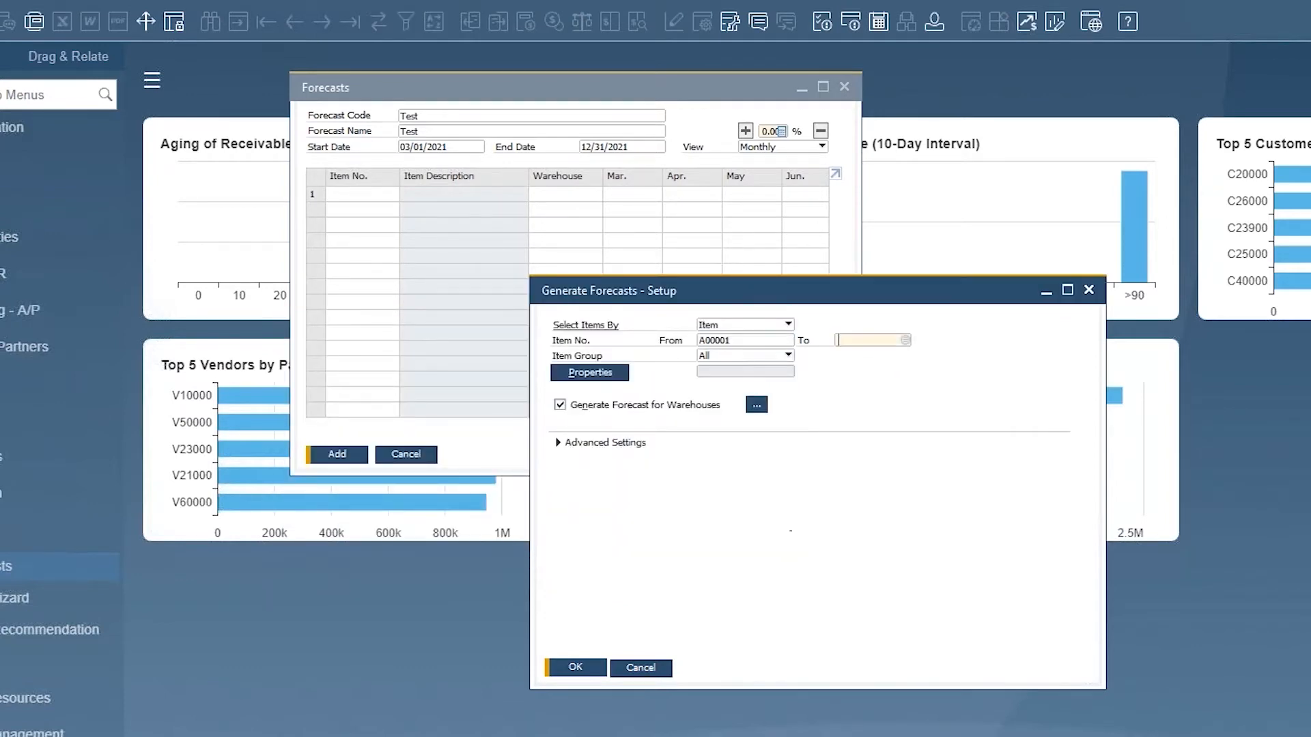
pyautogui.click(906, 340)
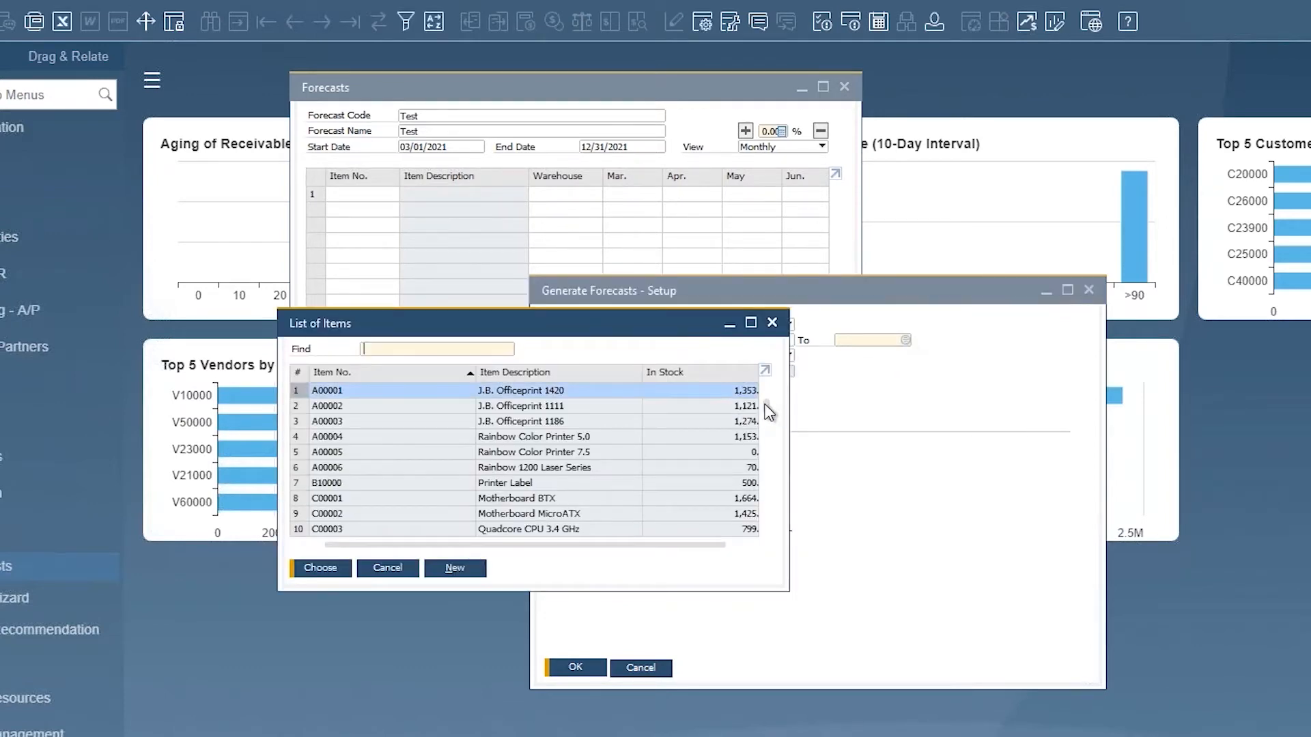
pyautogui.moveTo(765, 404); pyautogui.dragTo(767, 544)
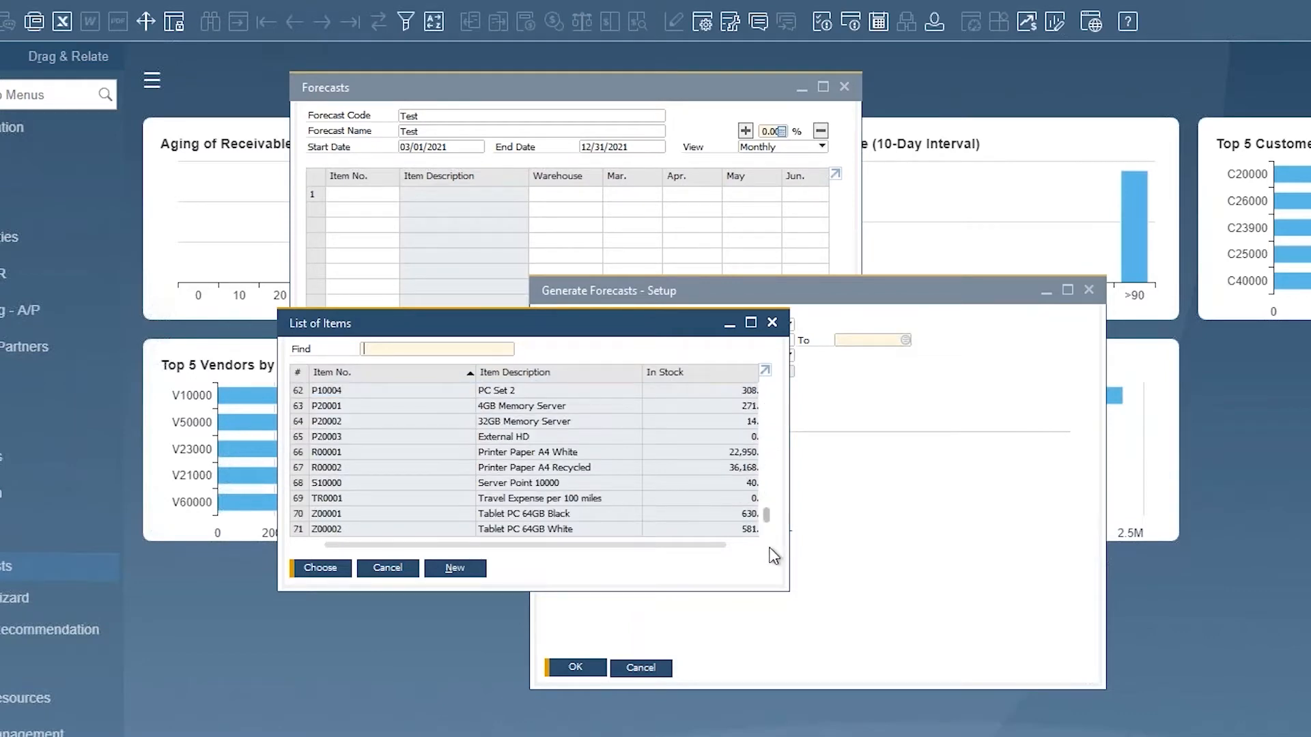
pyautogui.click(300, 532)
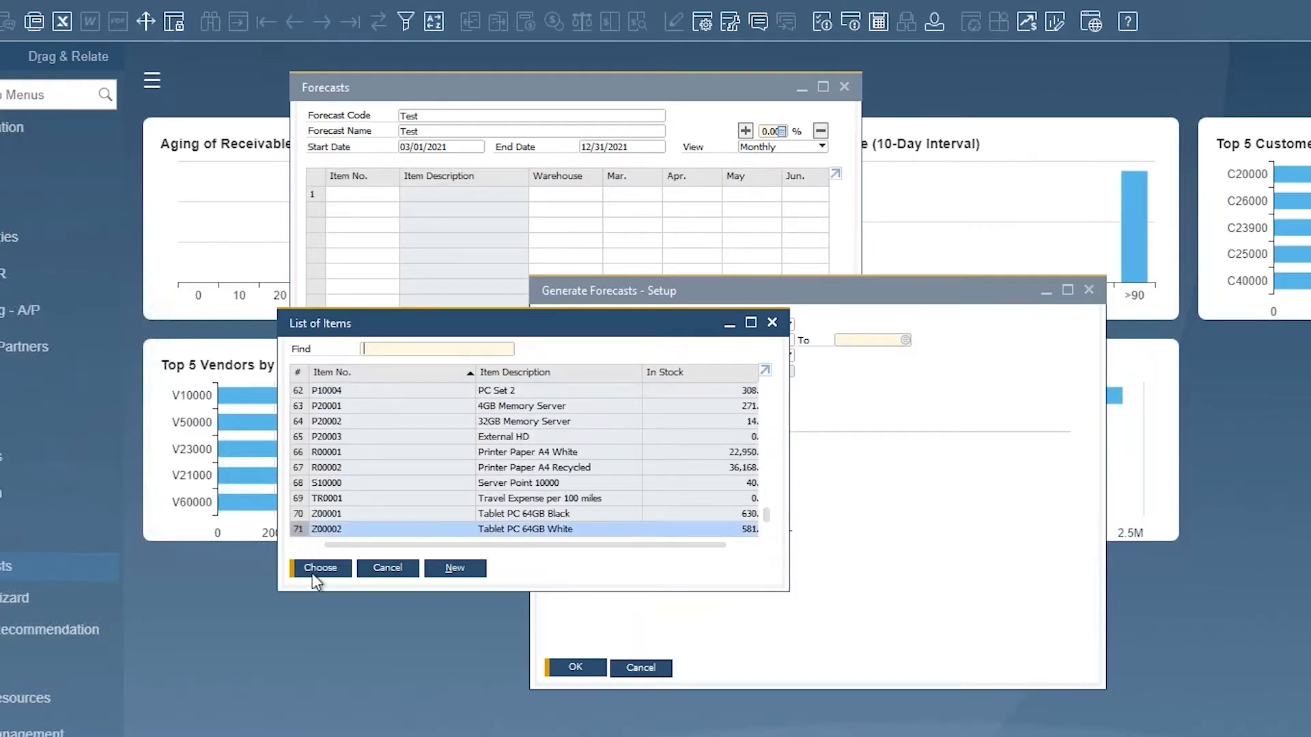
pyautogui.click(310, 567)
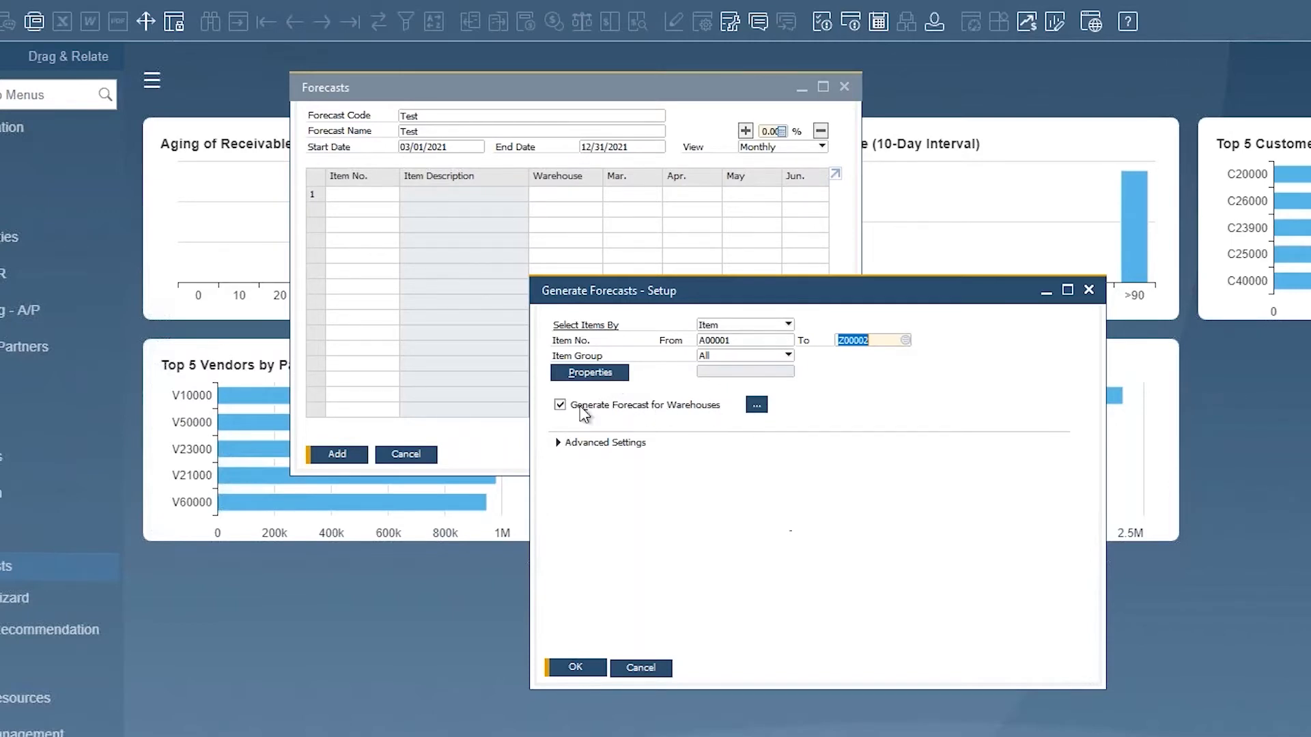
# Step: Review the warehouse selection for forecasting and expand the advanced settings
pyautogui.click(756, 405)
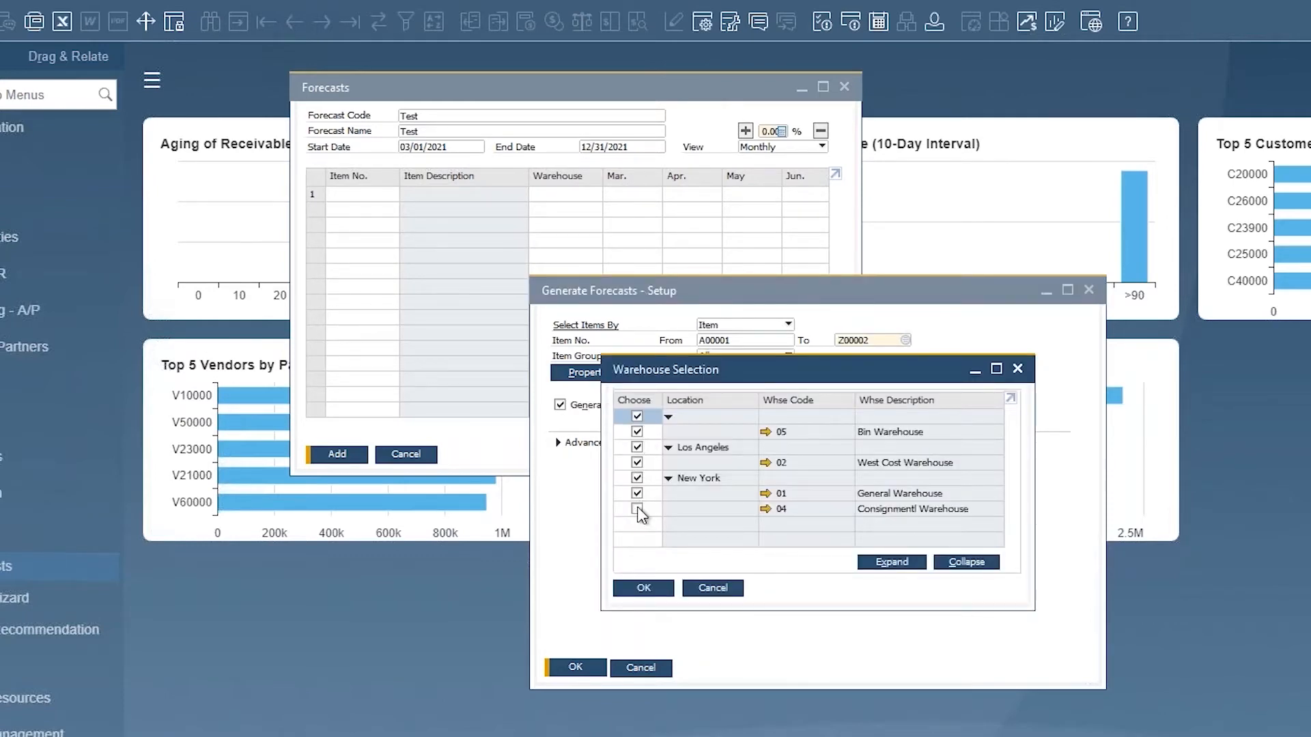
pyautogui.click(644, 588)
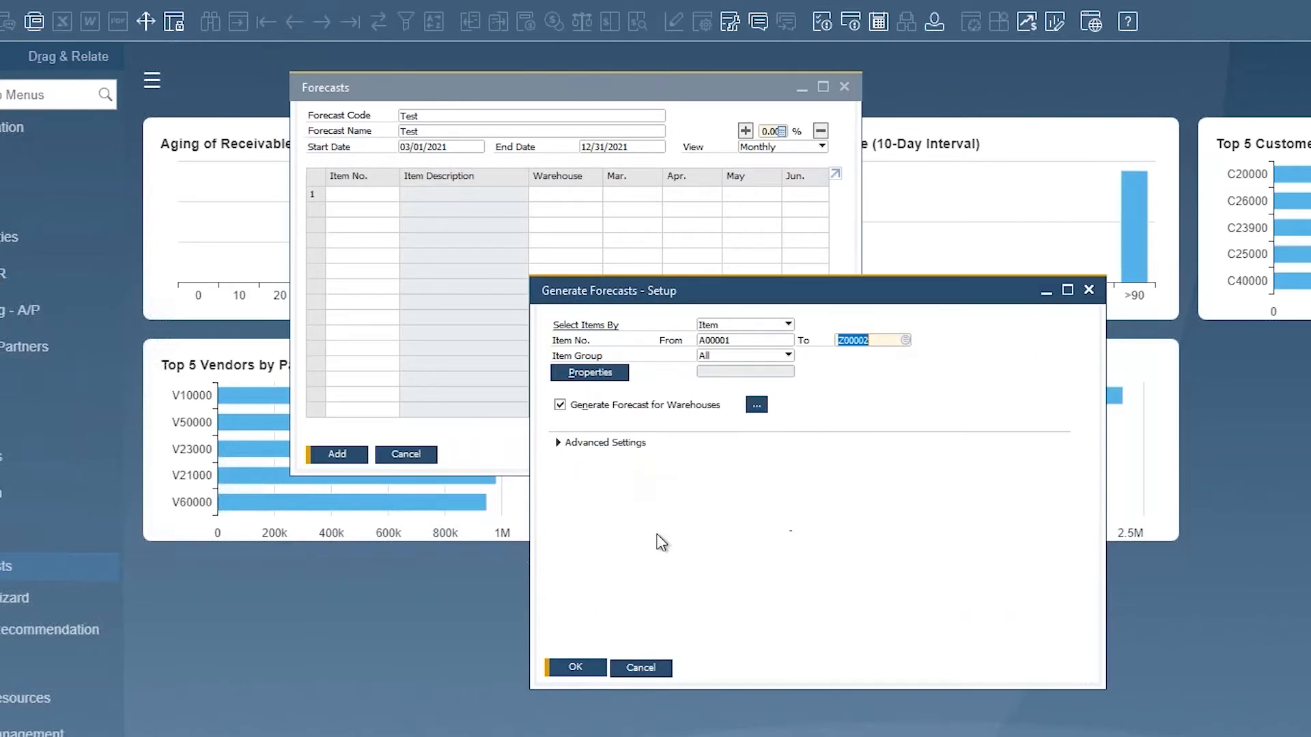
pyautogui.click(558, 443)
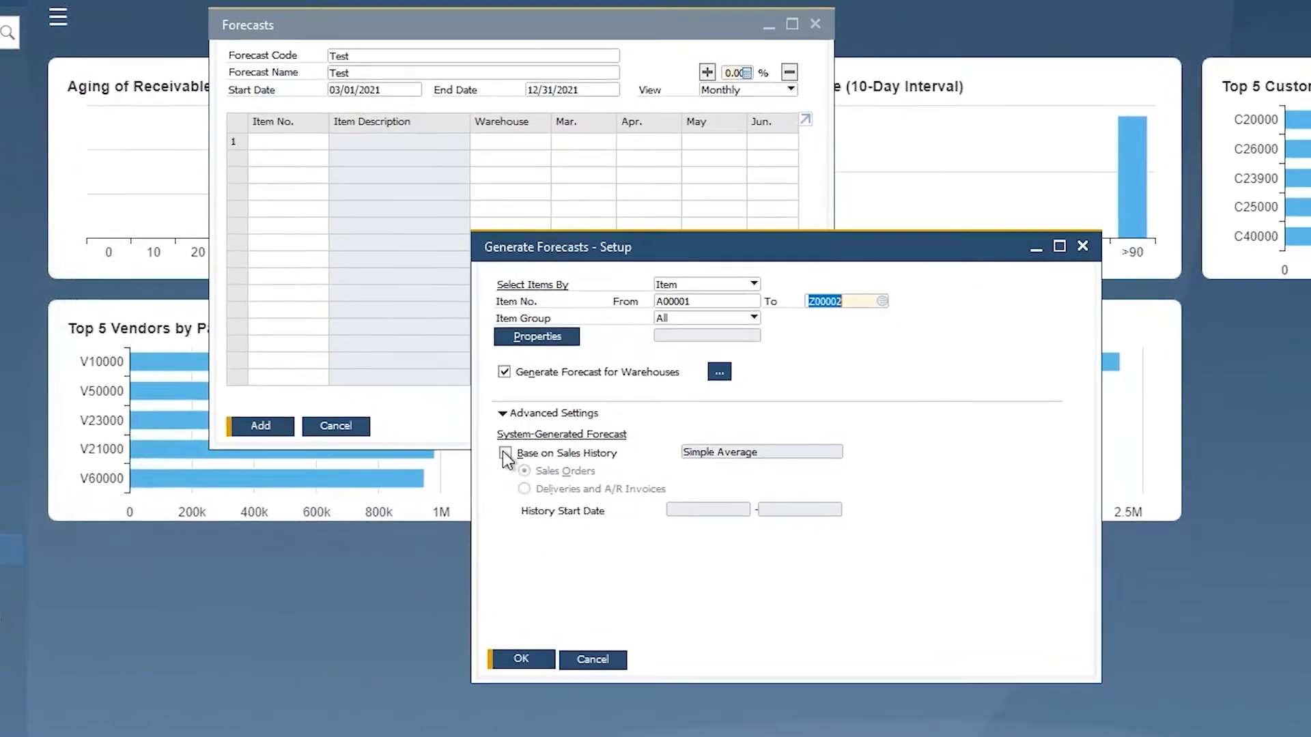
# Step: Base the forecast on sales history from Sales Orders using Simple Average
pyautogui.click(506, 454)
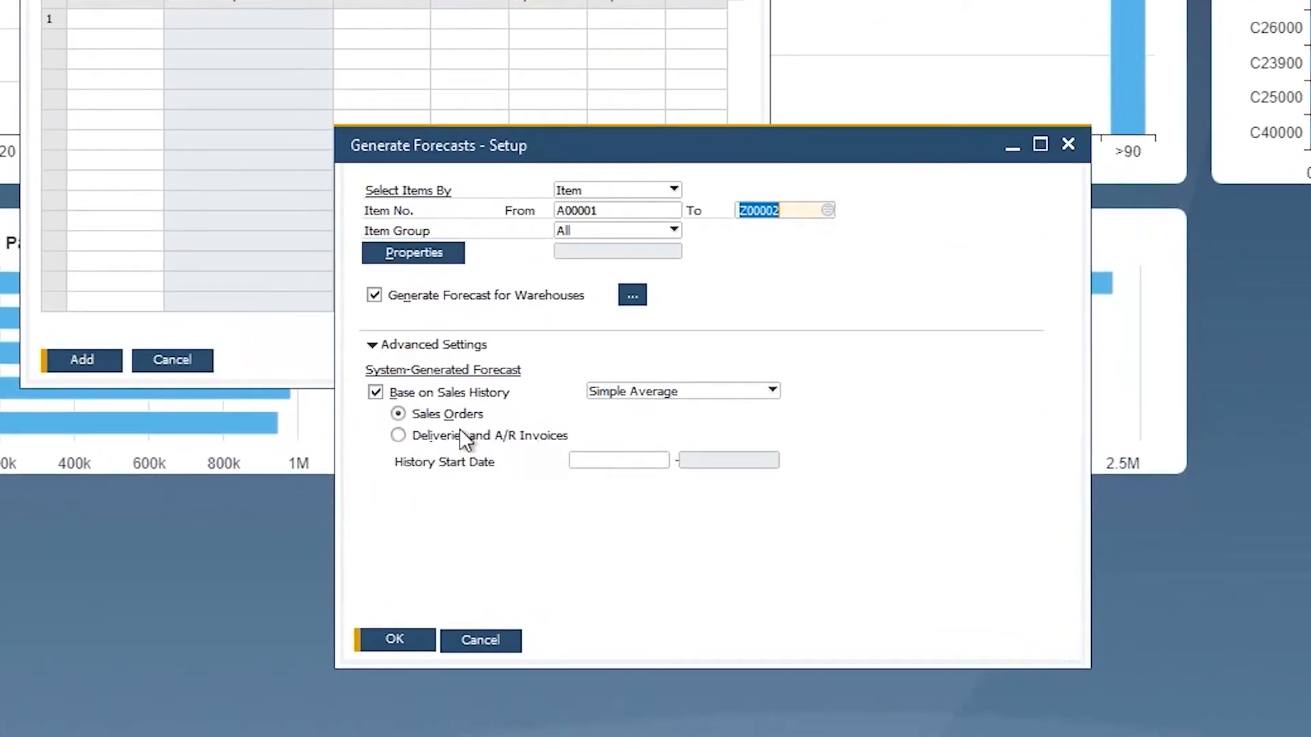
pyautogui.click(400, 435)
pyautogui.click(398, 414)
pyautogui.click(772, 390)
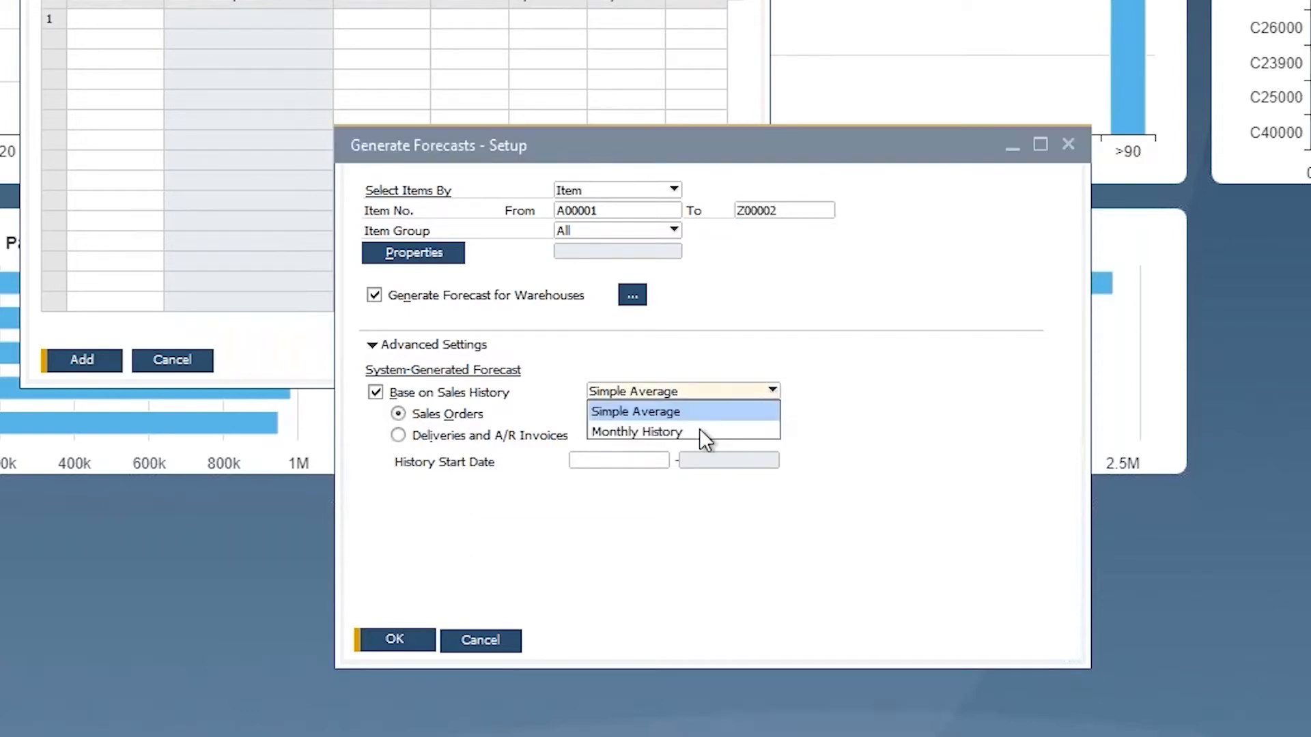
pyautogui.click(657, 412)
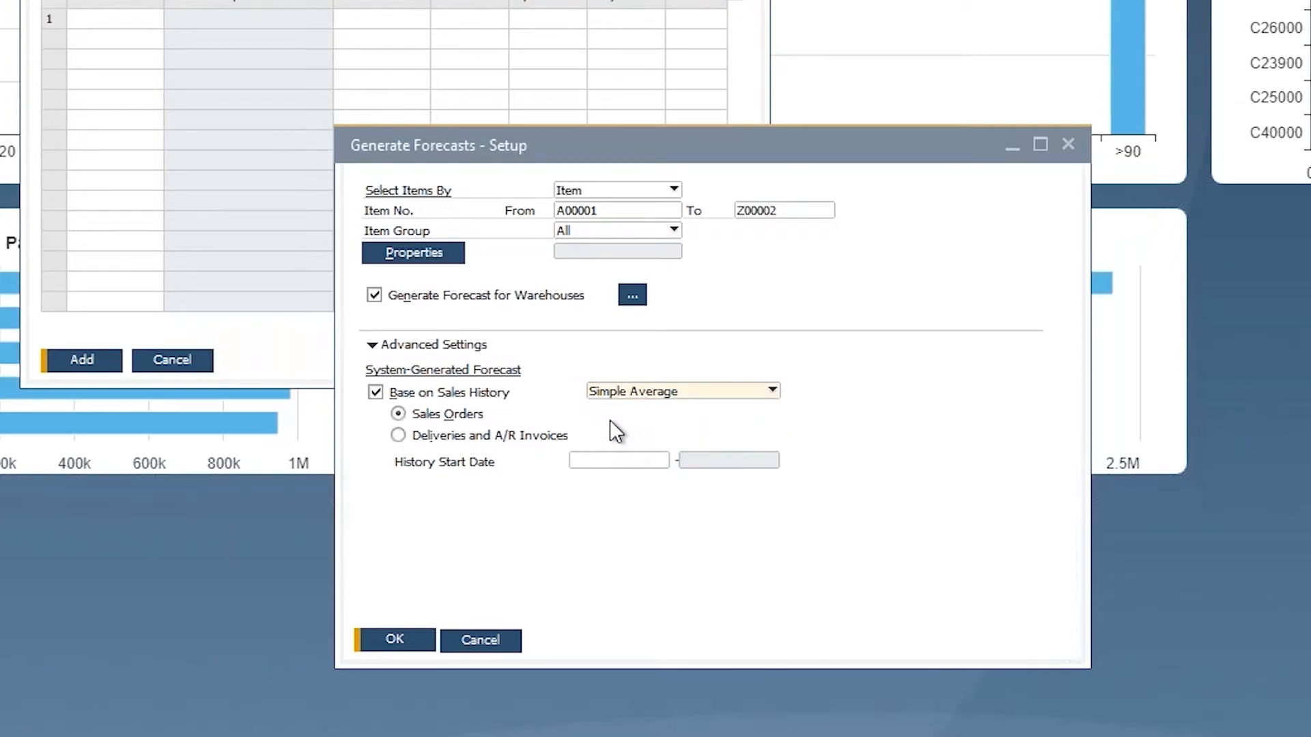
# Step: Set the history start date to 01/01/2014
pyautogui.click(603, 459)
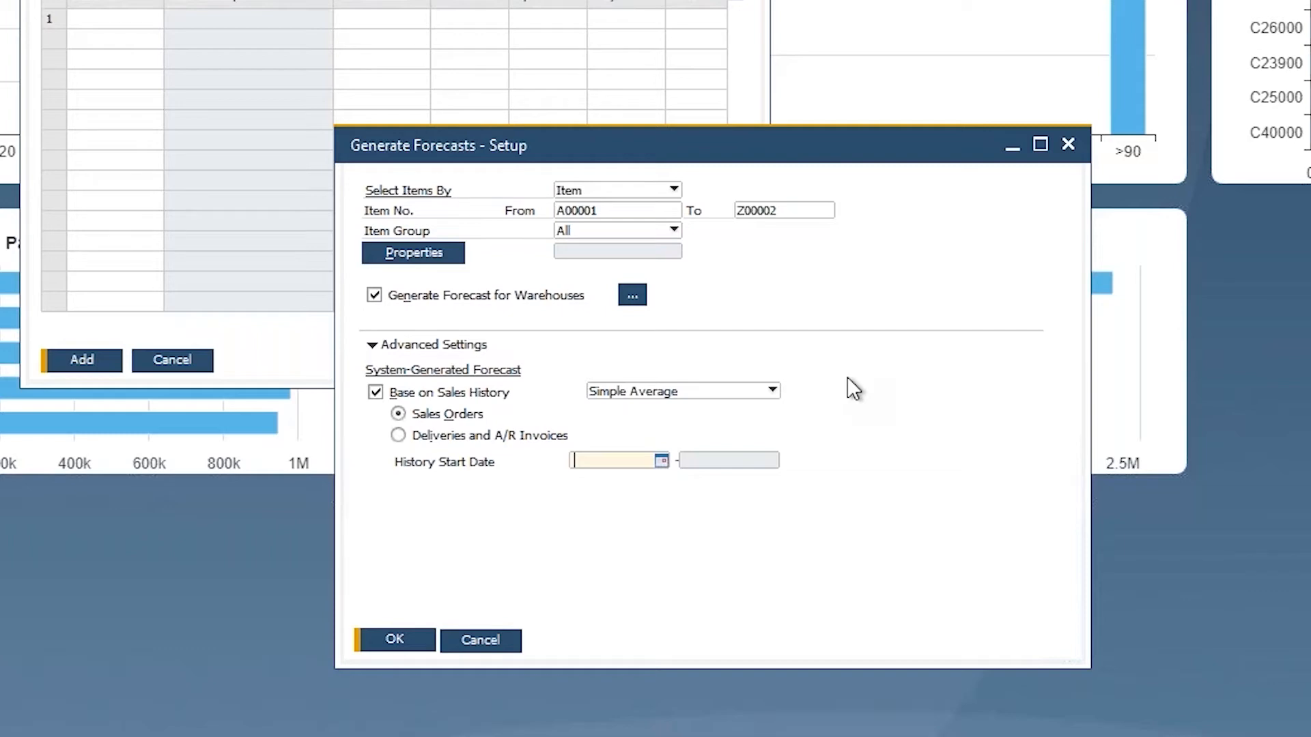
pyautogui.write('1/1/2014')
pyautogui.press('Tab')
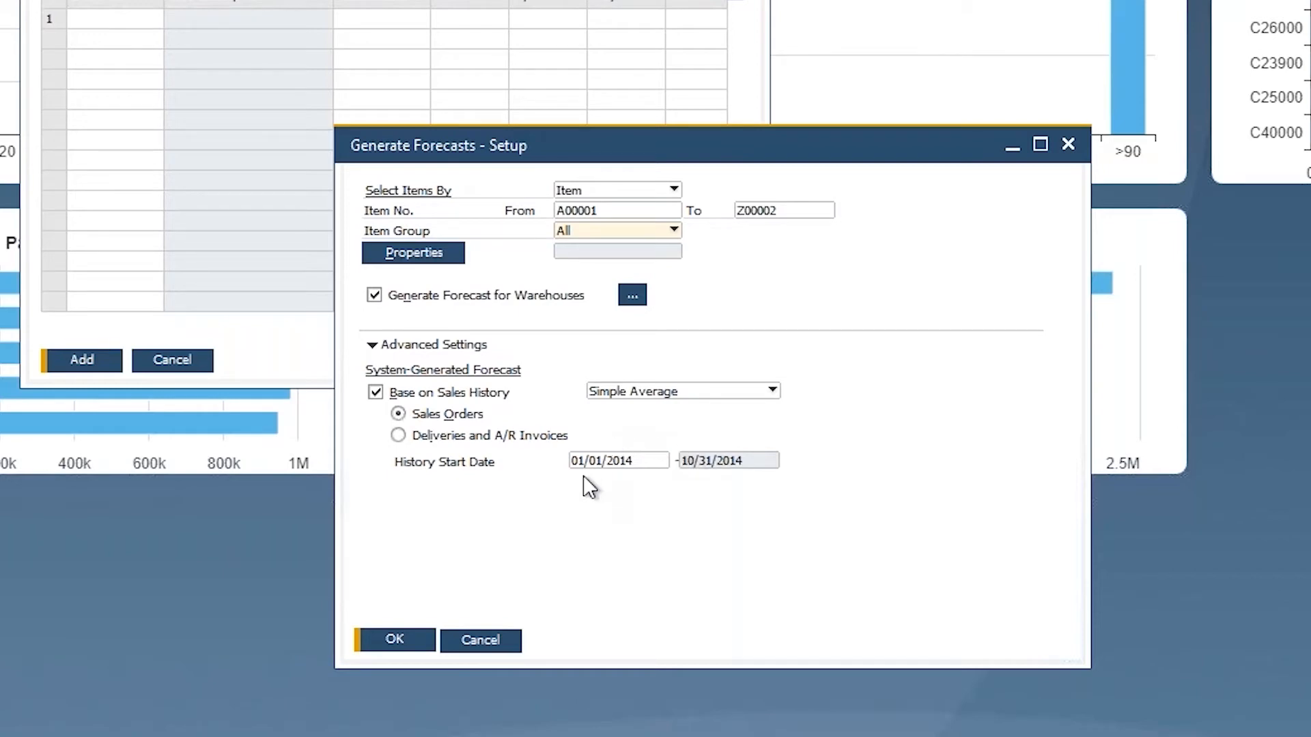
# Step: Change the history start date to 01/01/2016
pyautogui.click(592, 460)
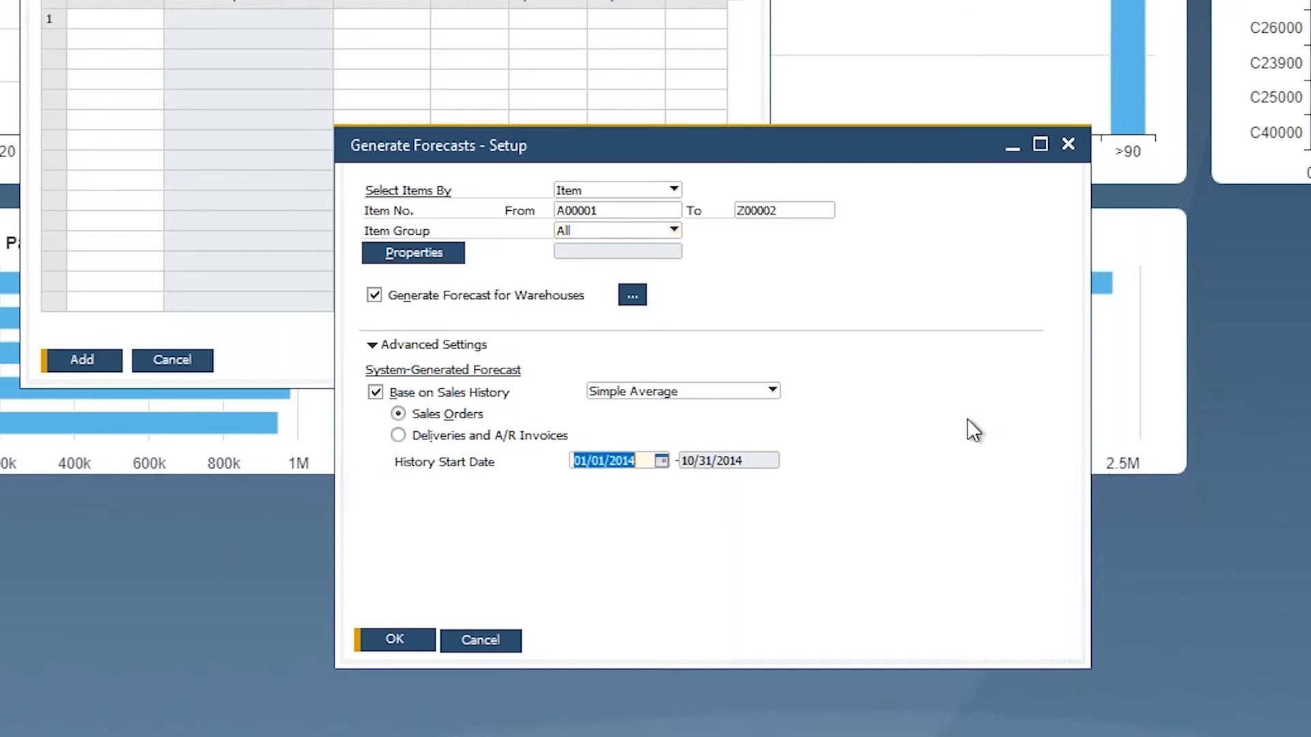
pyautogui.write('1/1/2016')
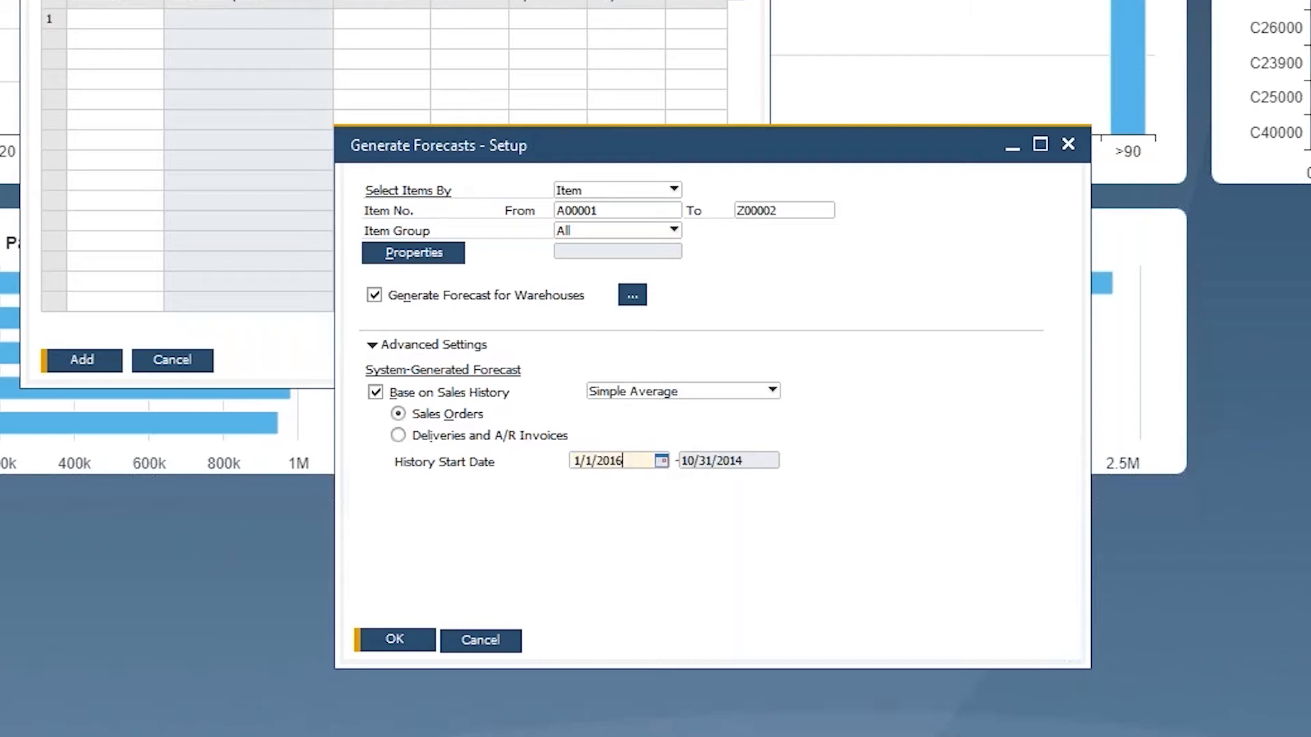
pyautogui.press('Tab')
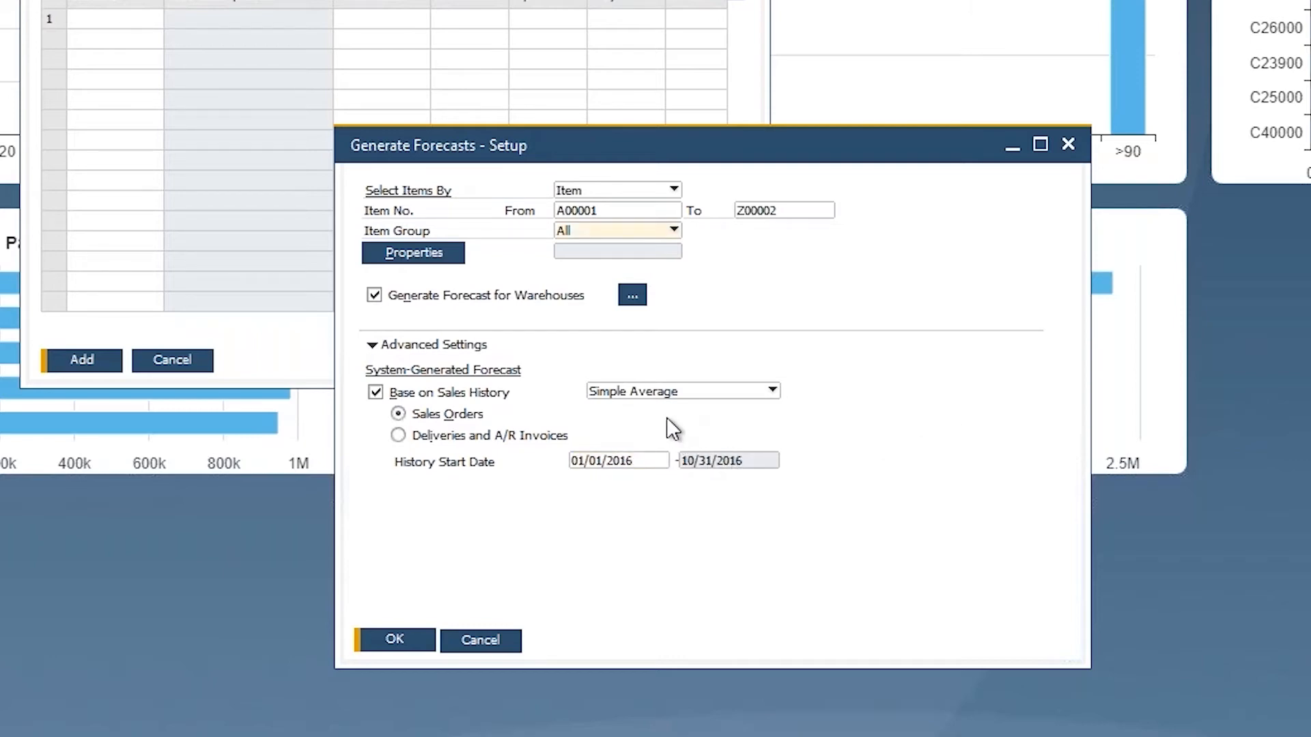
# Step: Set the history start date back to 01/01/2014
pyautogui.click(630, 460)
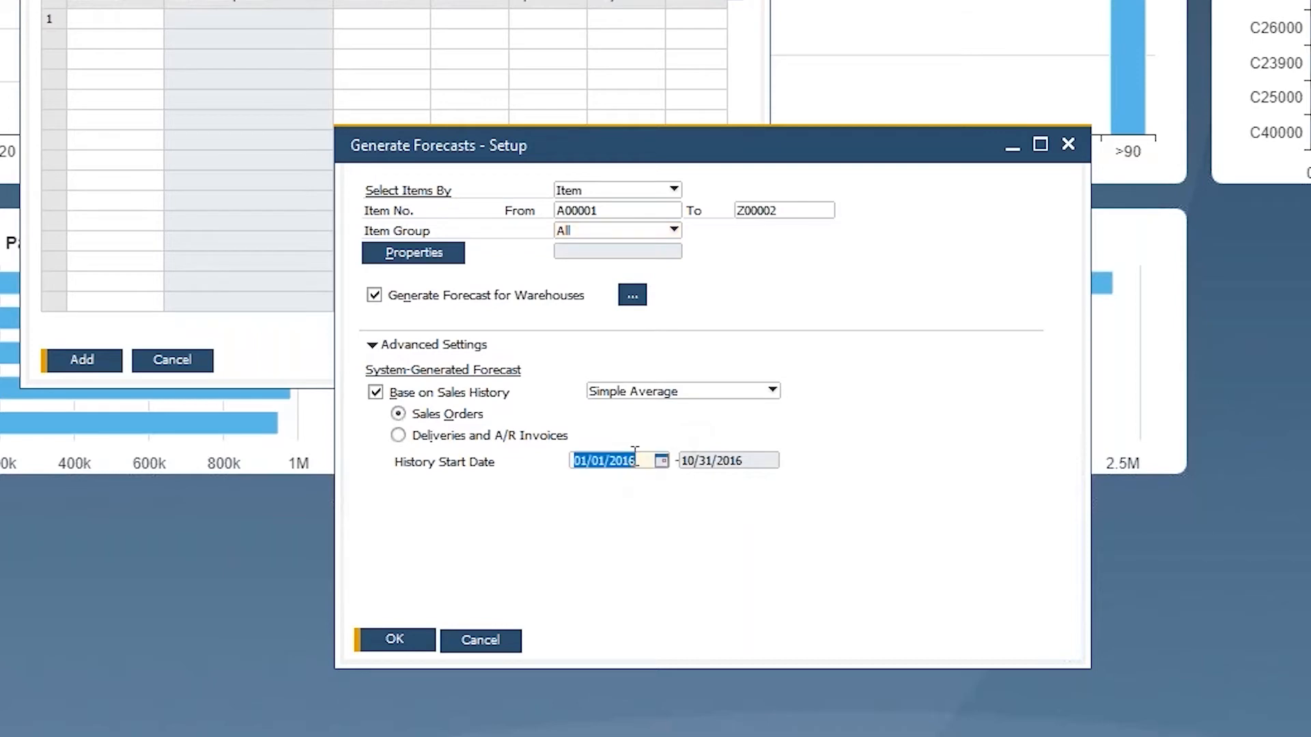
pyautogui.write('1')
pyautogui.write('/2014')
pyautogui.press('Tab')
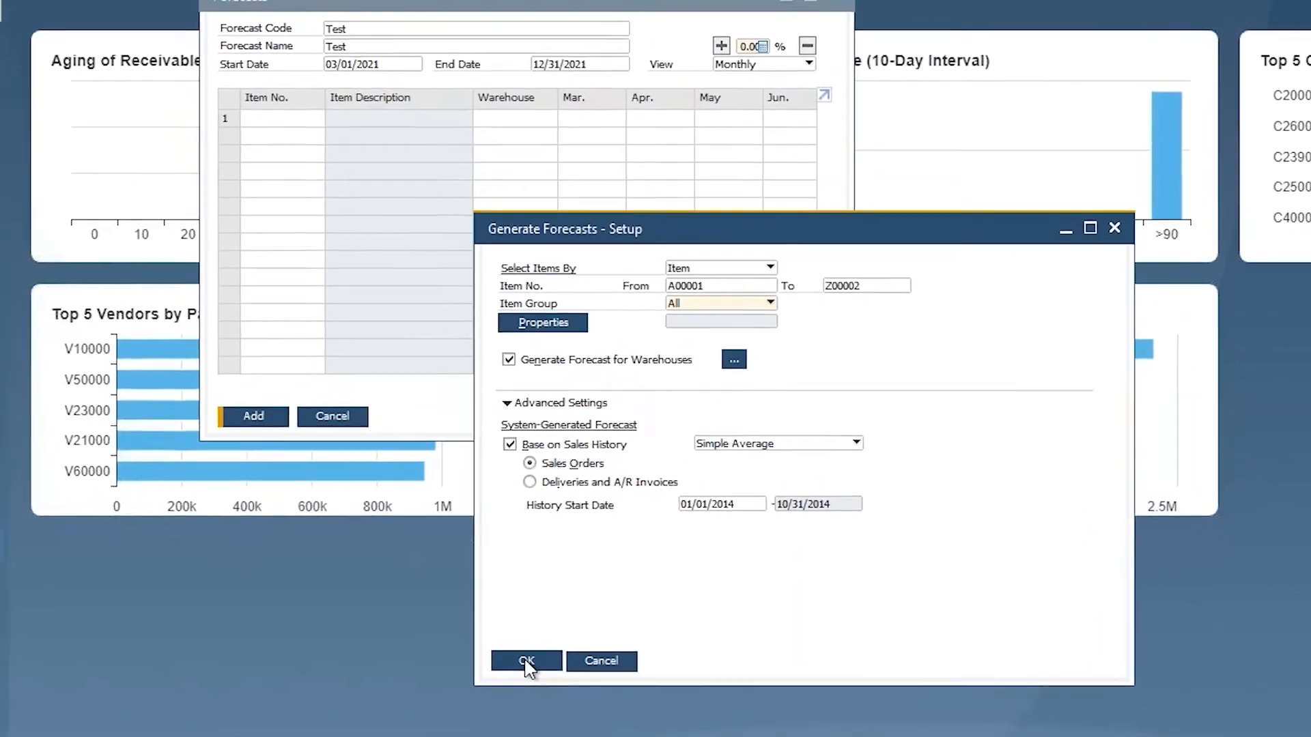
# Step: Generate the forecast, enlarge the Forecasts window to review it, and close it without adding
pyautogui.click(491, 655)
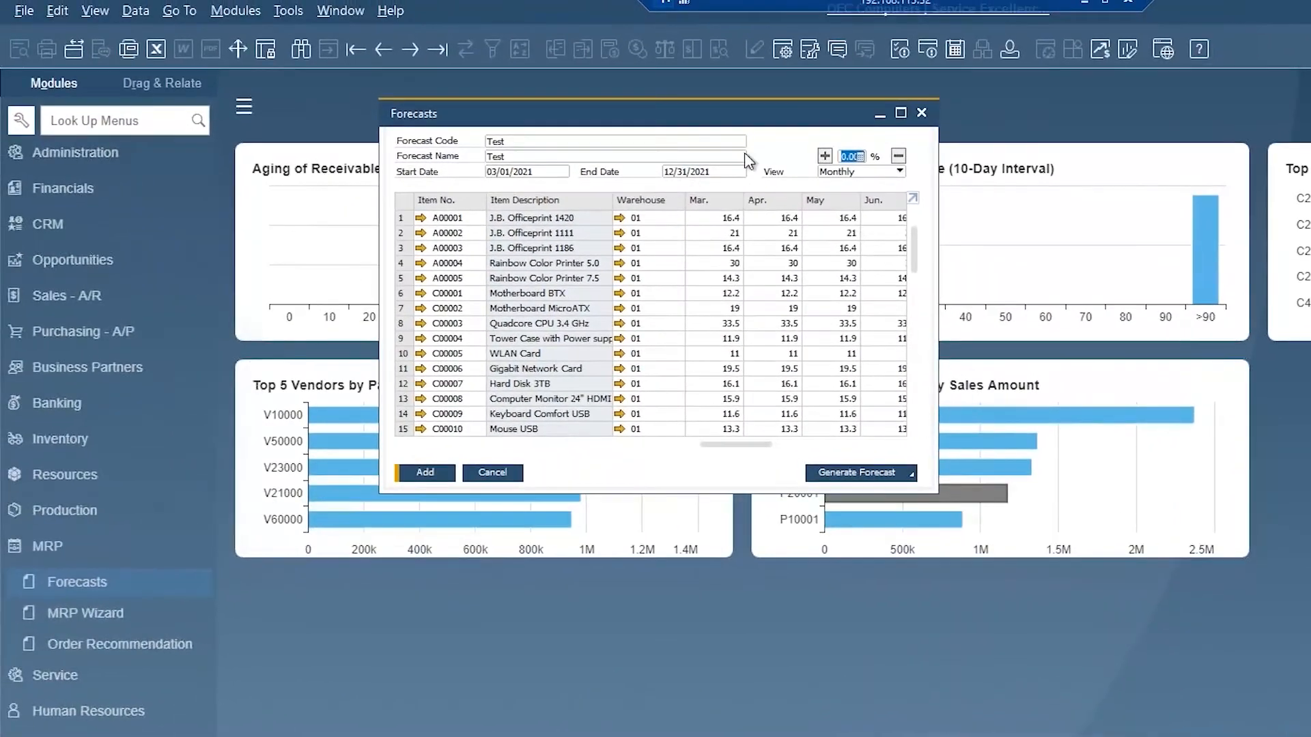
pyautogui.click(902, 113)
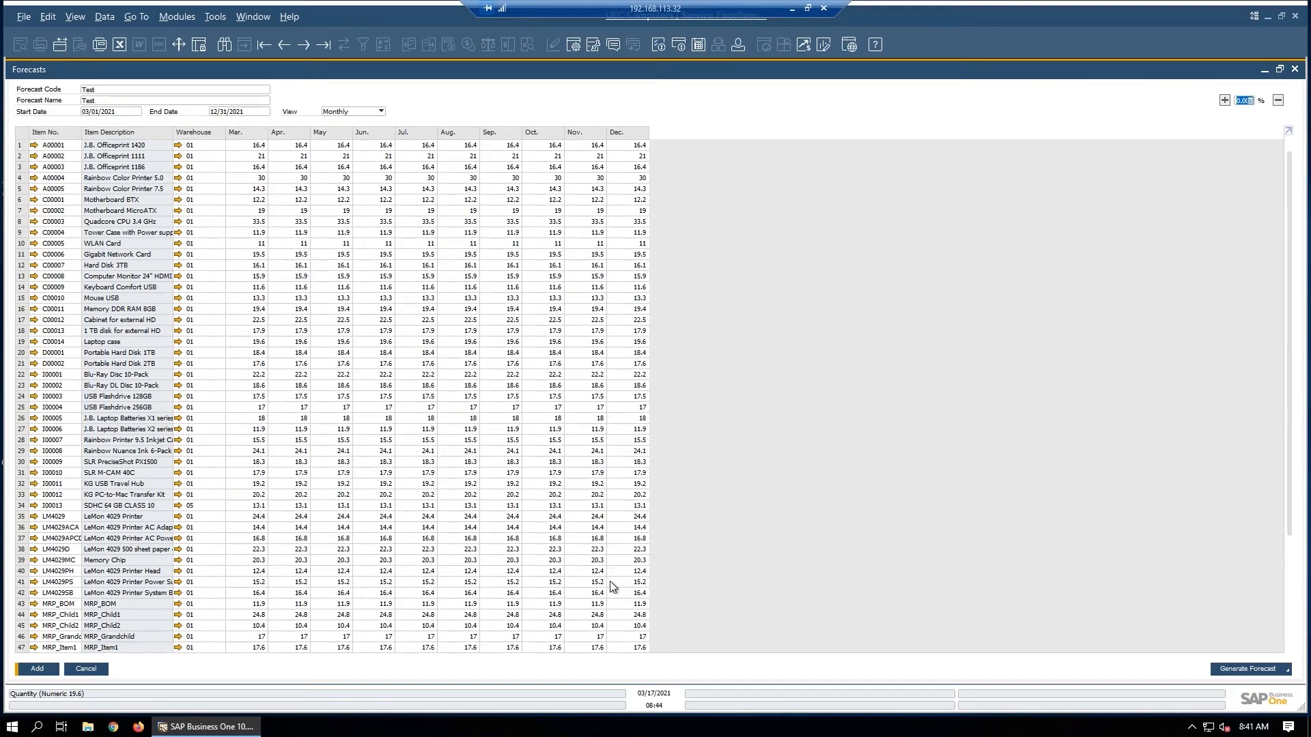
pyautogui.click(86, 669)
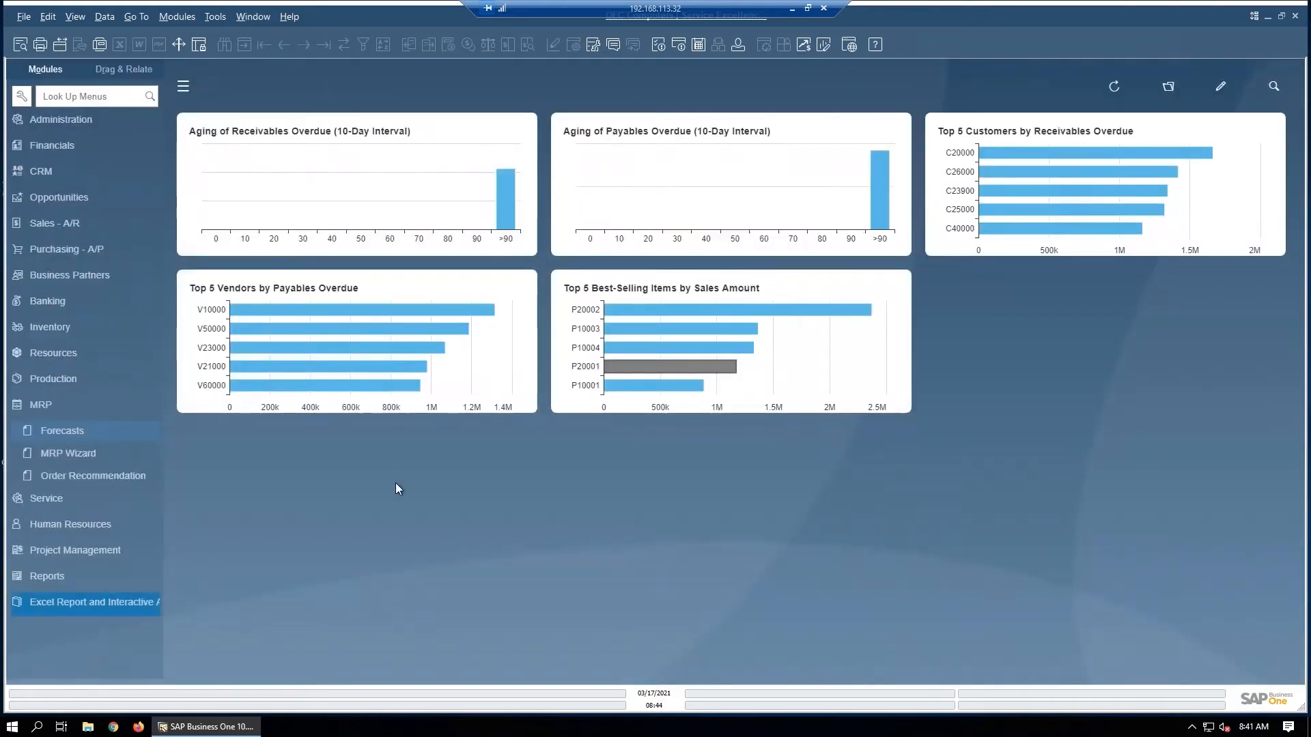
# Step: Open a new forecast and enter "test" as both the forecast code and forecast name
pyautogui.click(66, 428)
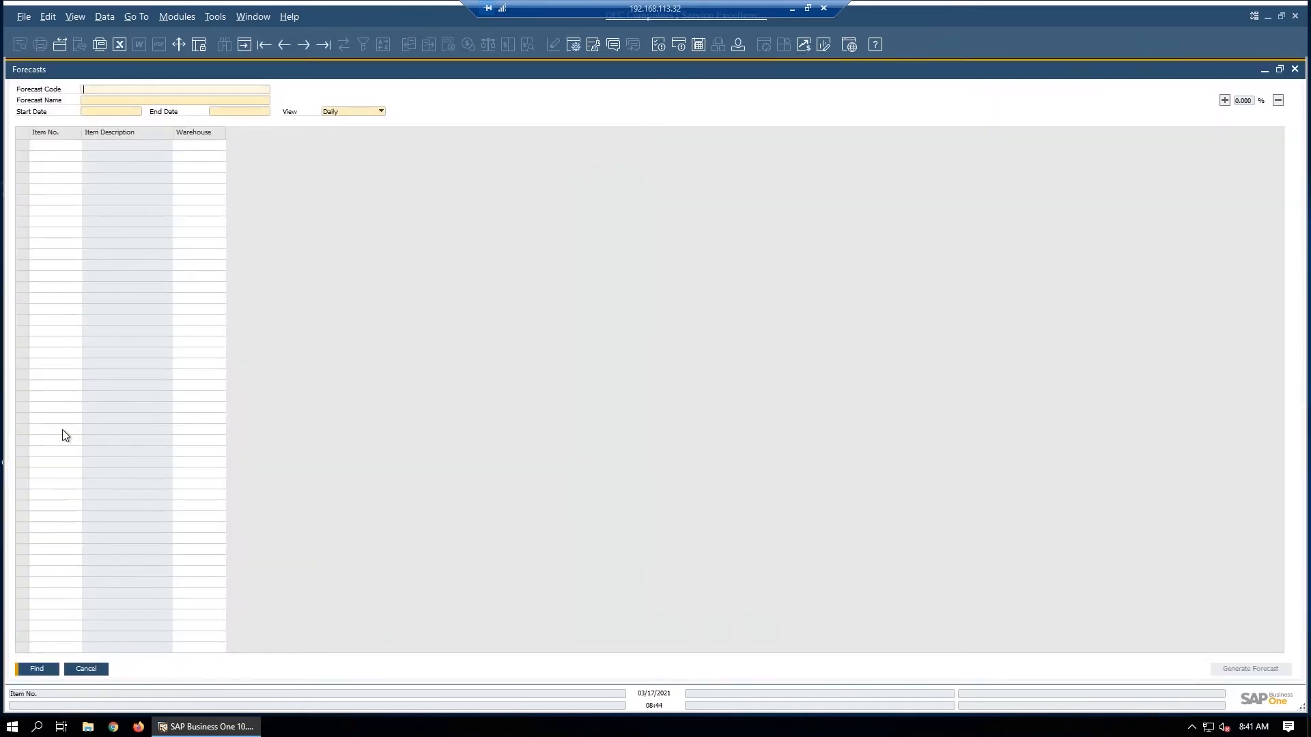
pyautogui.hotkey('ctrl', 'a')
pyautogui.click(177, 90)
pyautogui.write('t')
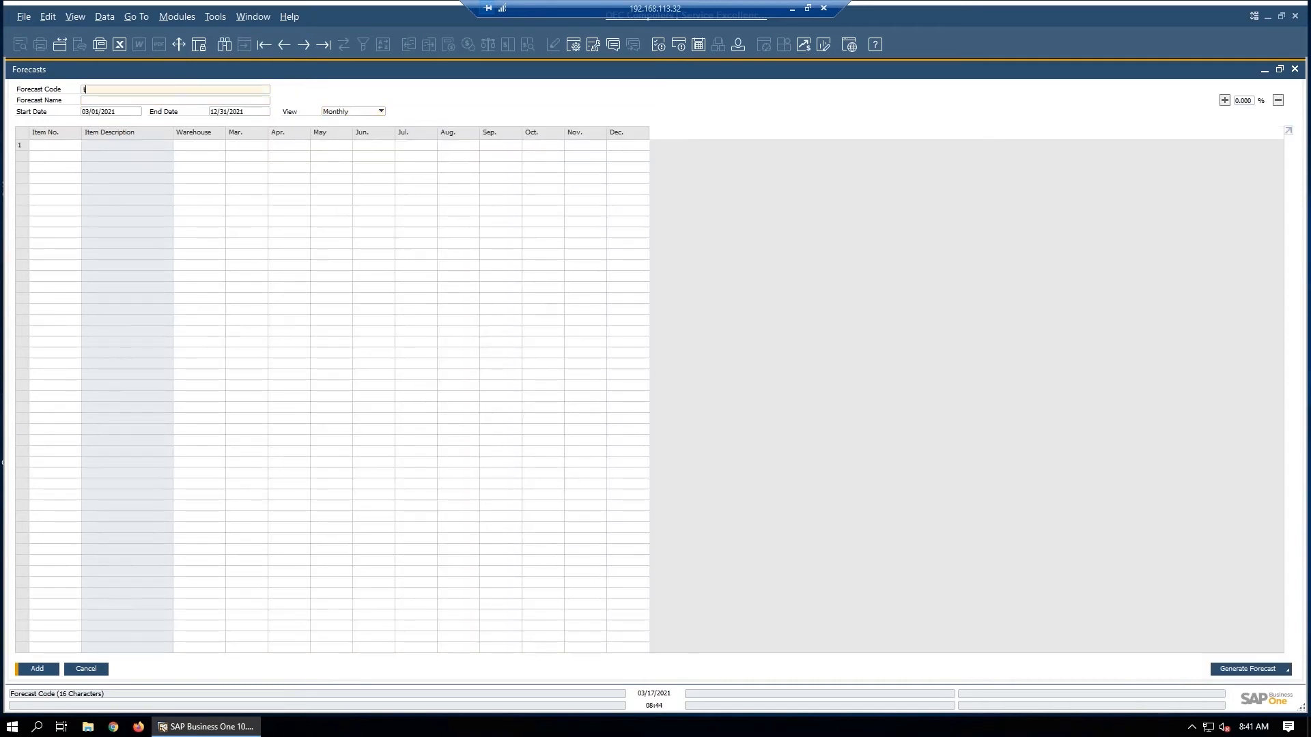
pyautogui.press('Tab')
pyautogui.write('tes')
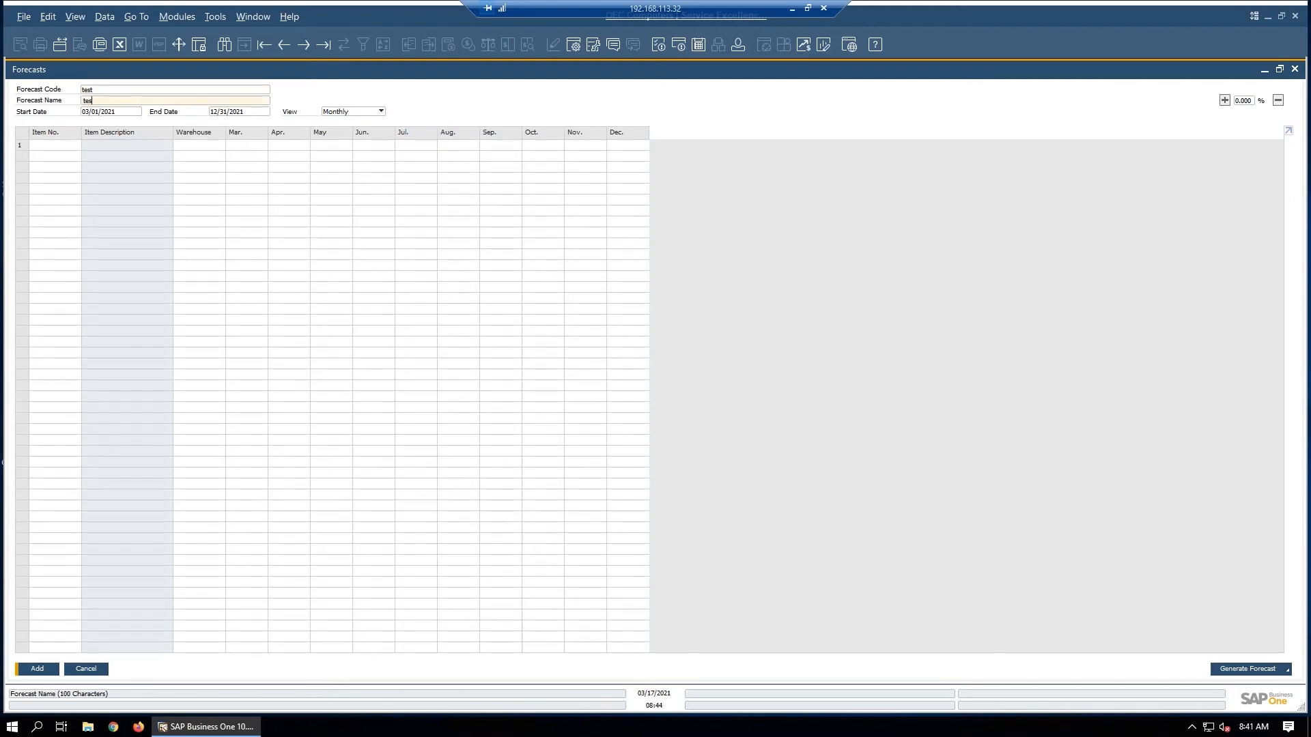
pyautogui.write('t')
pyautogui.press('Tab')
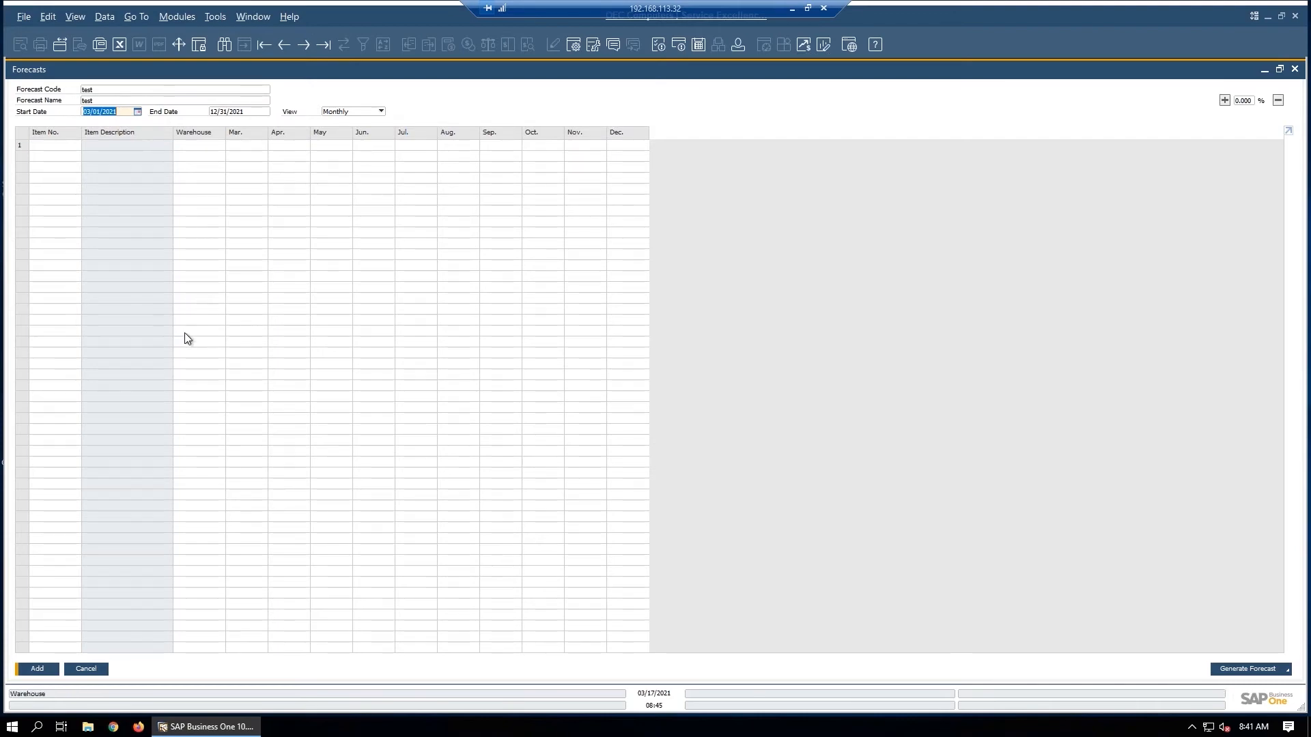
# Step: Start generating a Basic Forecast for the new forecast
pyautogui.click(1250, 669)
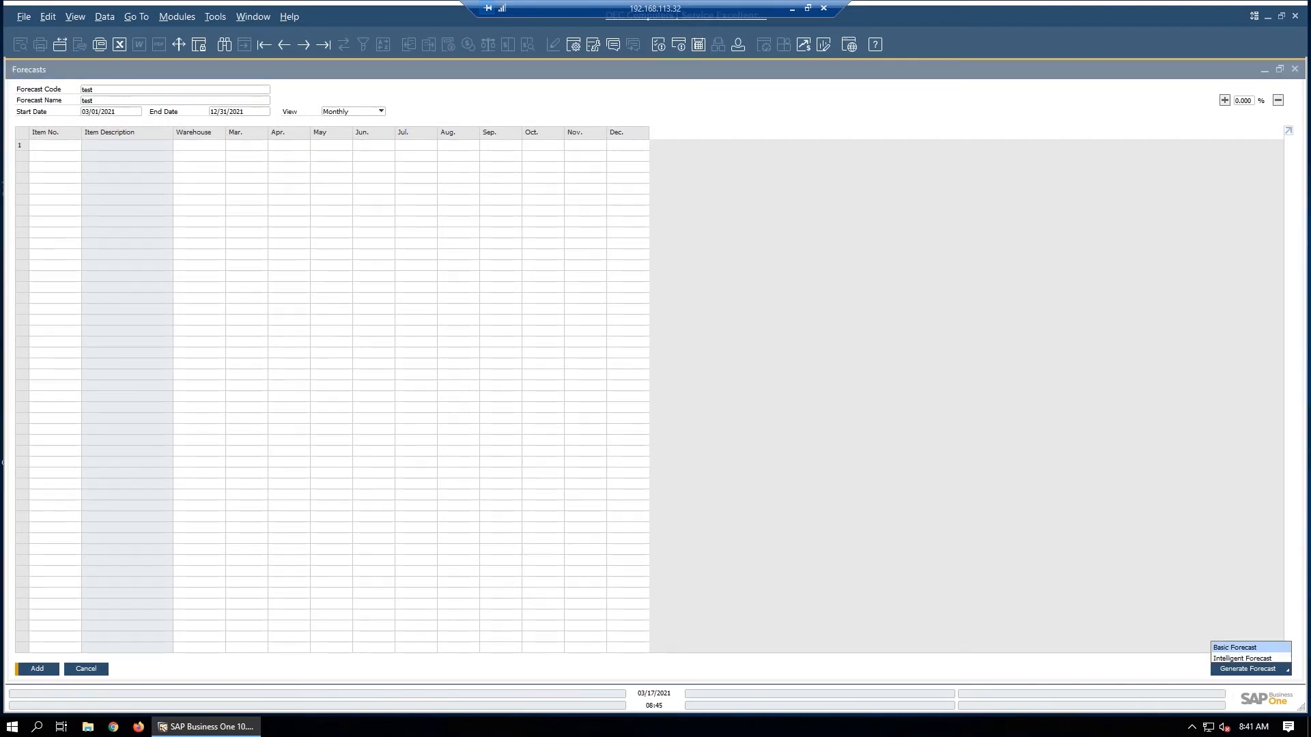
pyautogui.click(1255, 647)
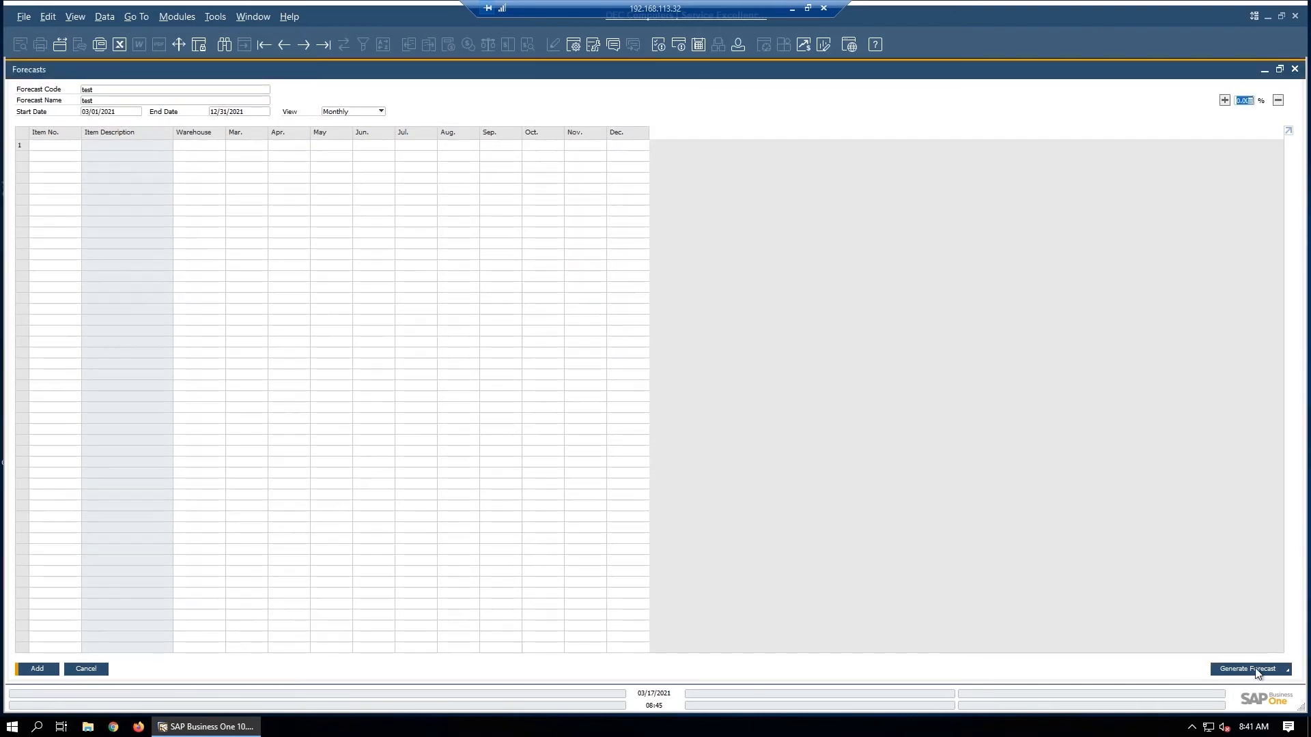
pyautogui.click(1257, 672)
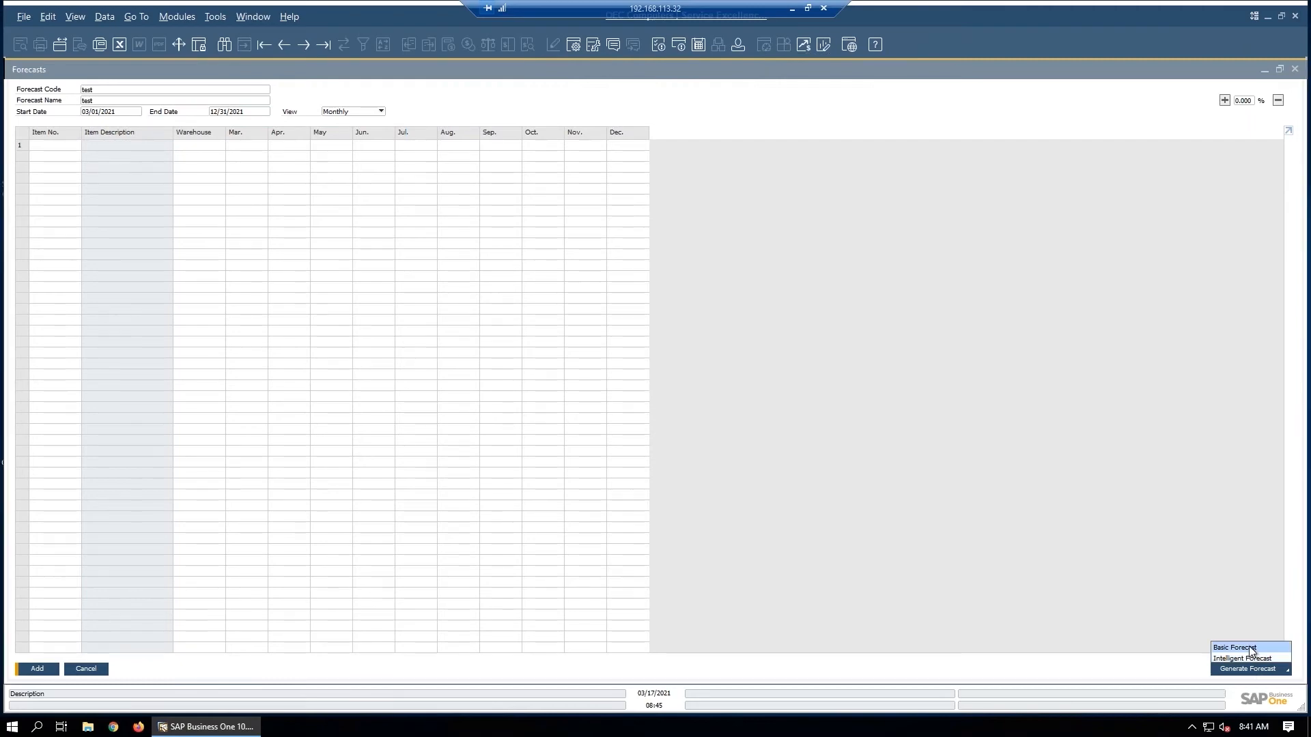
pyautogui.click(1248, 647)
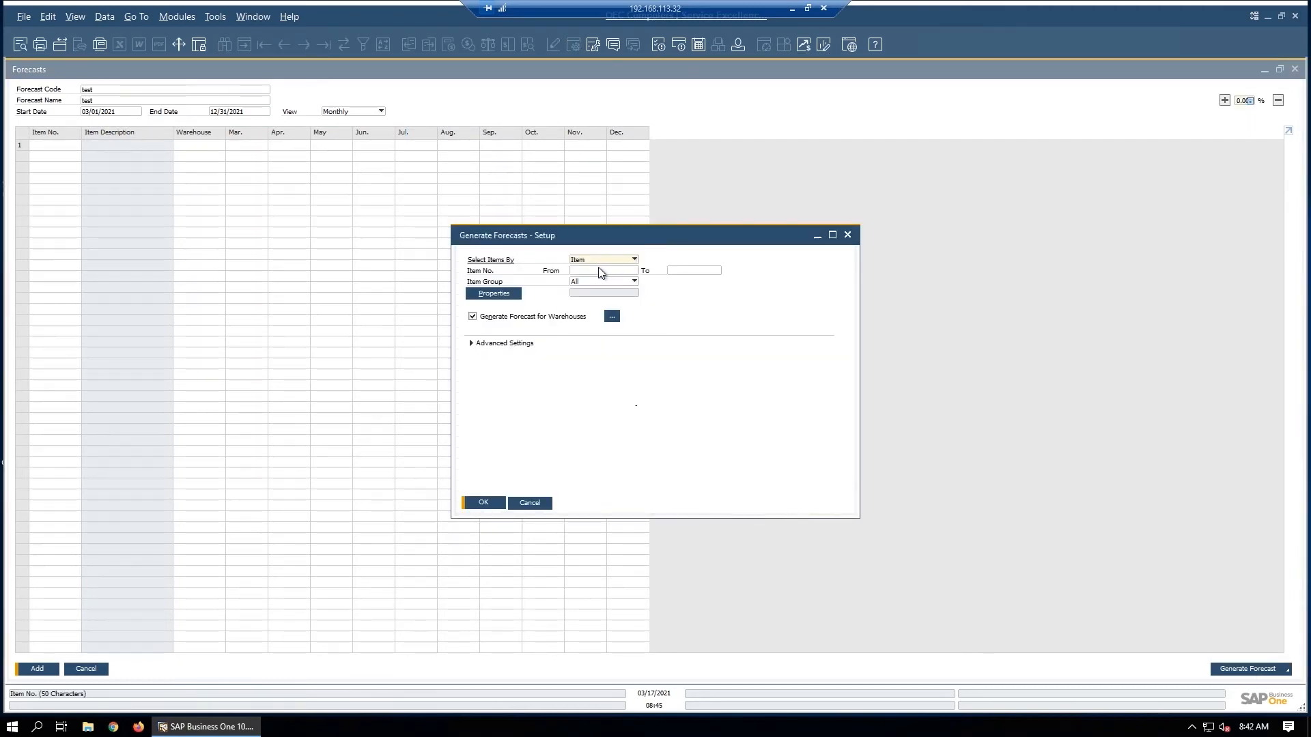
# Step: Set the item range from A00001 to Z00002 and check the warehouse selection, keeping all warehouses
pyautogui.click(634, 273)
pyautogui.click(635, 271)
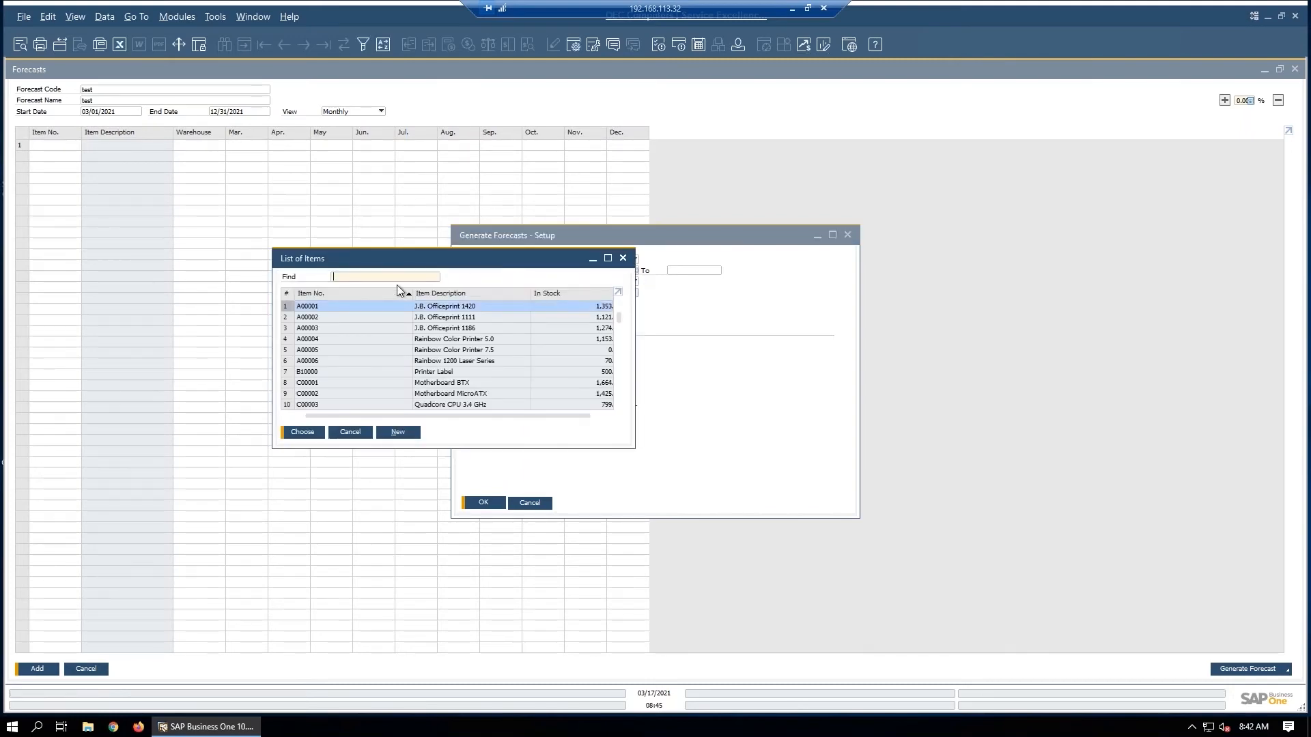
pyautogui.doubleClick(352, 307)
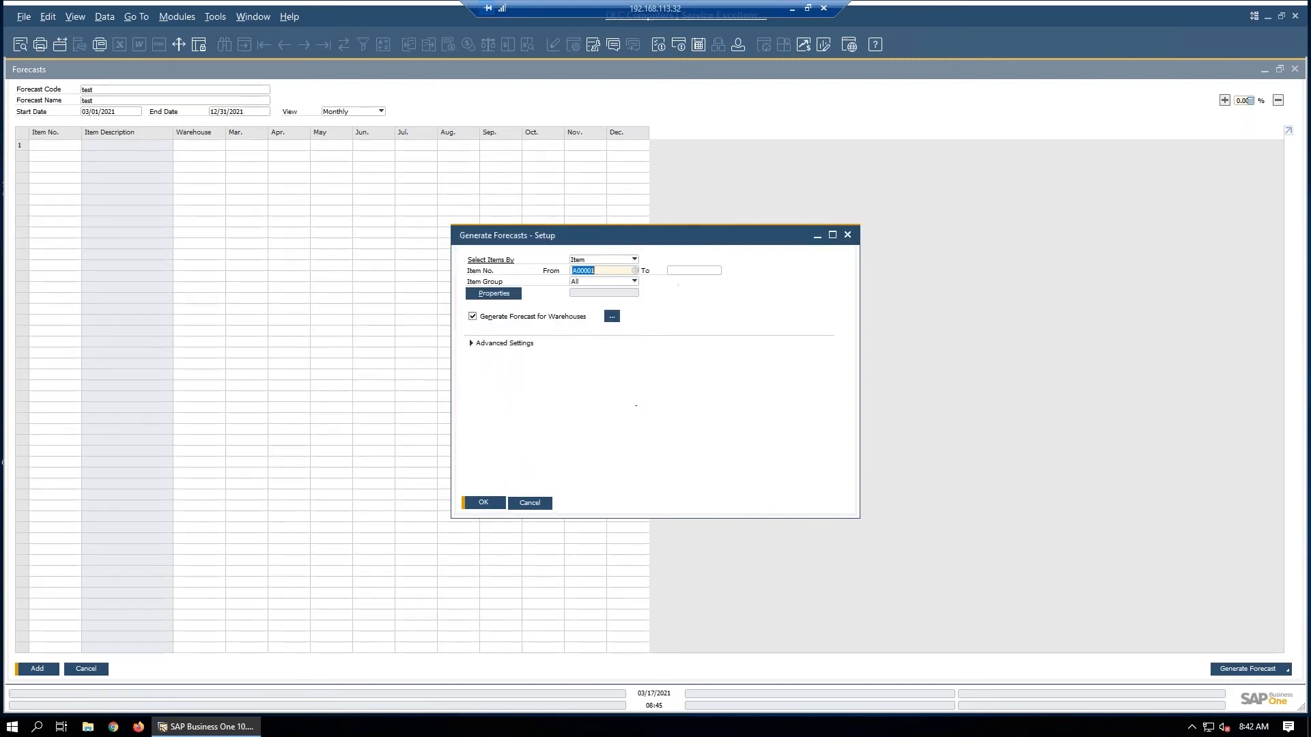
pyautogui.click(713, 271)
pyautogui.click(717, 271)
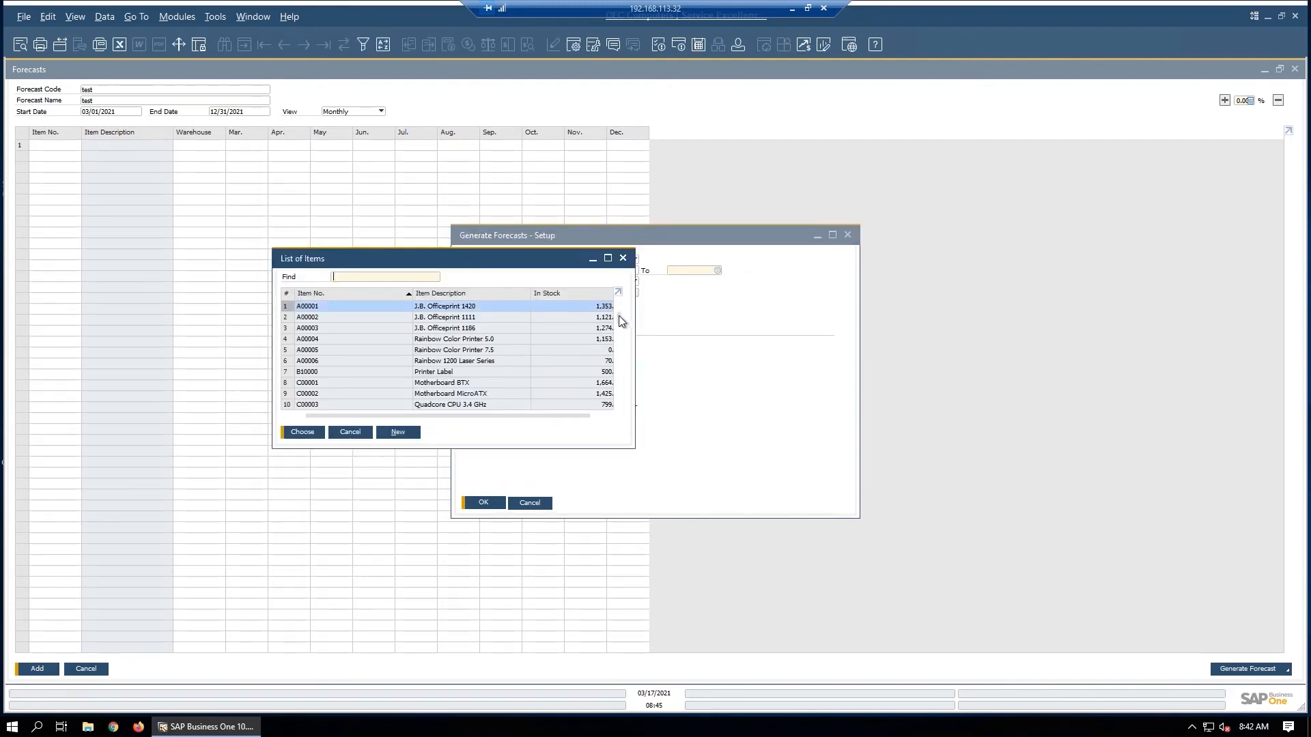
pyautogui.moveTo(619, 316); pyautogui.dragTo(624, 415)
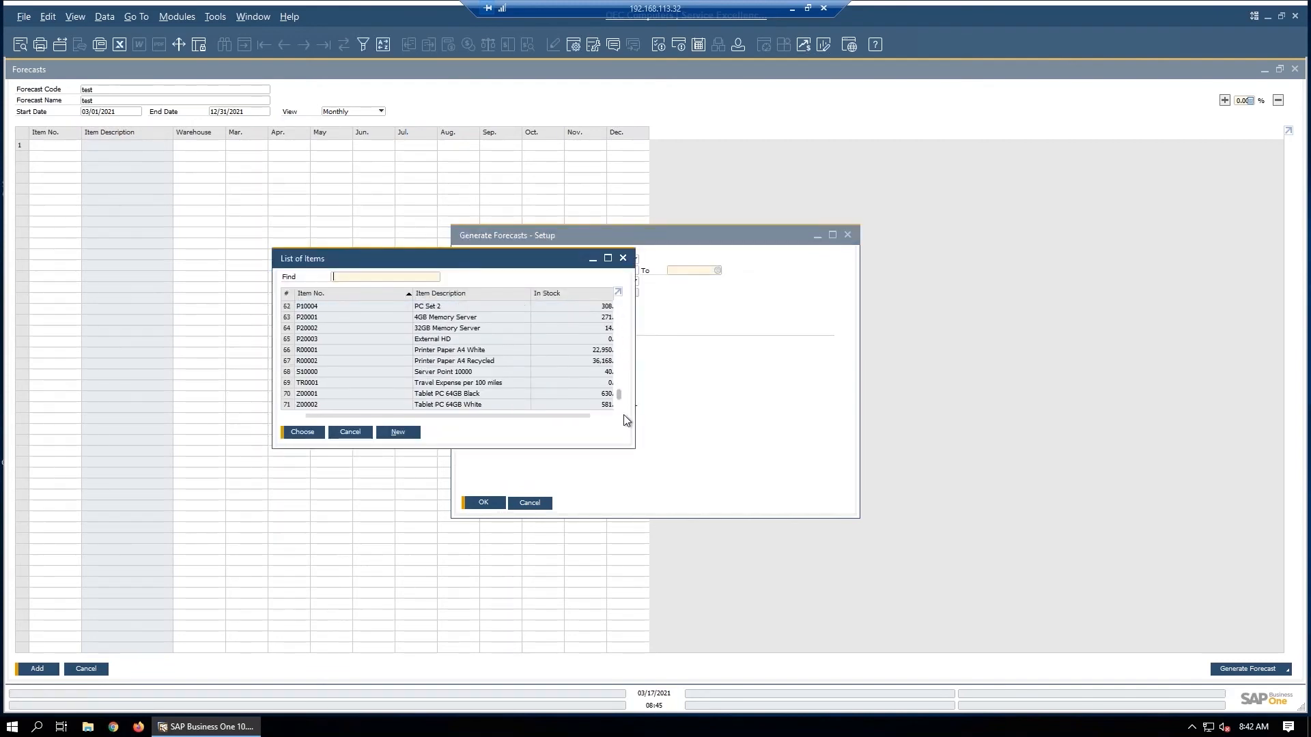
pyautogui.doubleClick(331, 404)
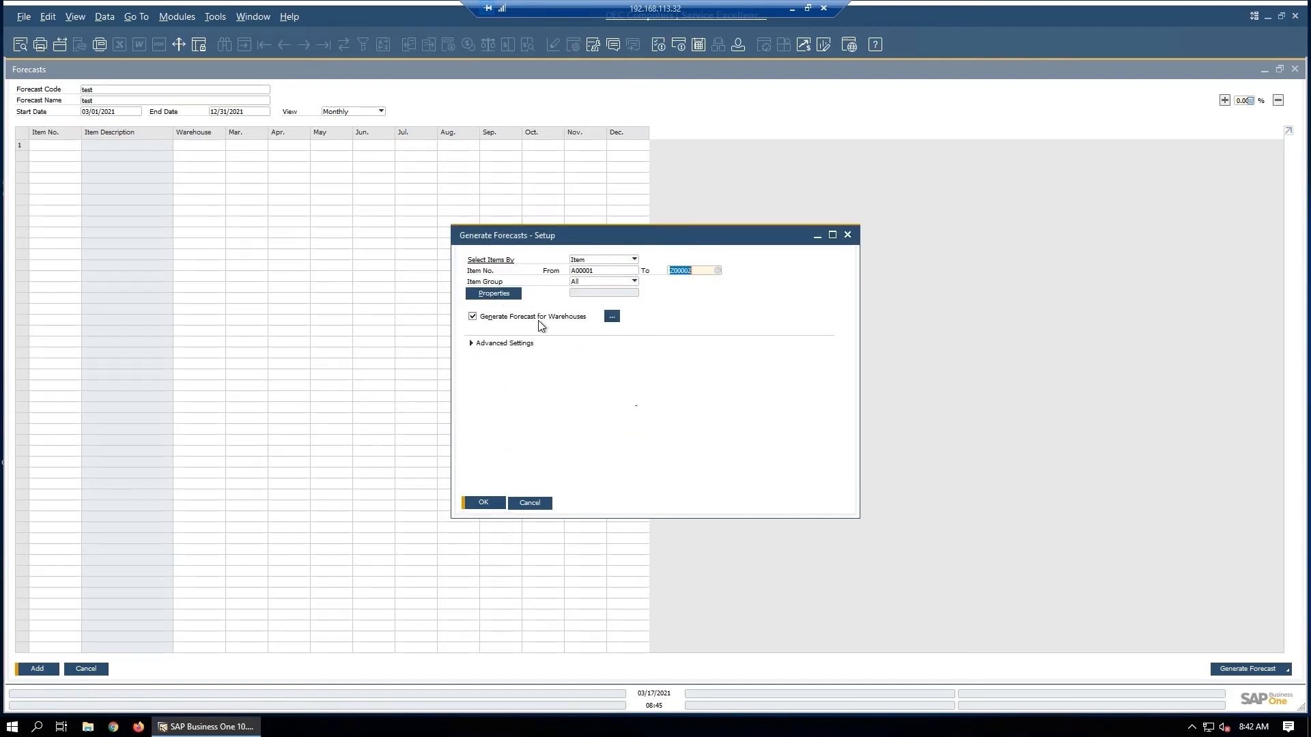
pyautogui.click(612, 316)
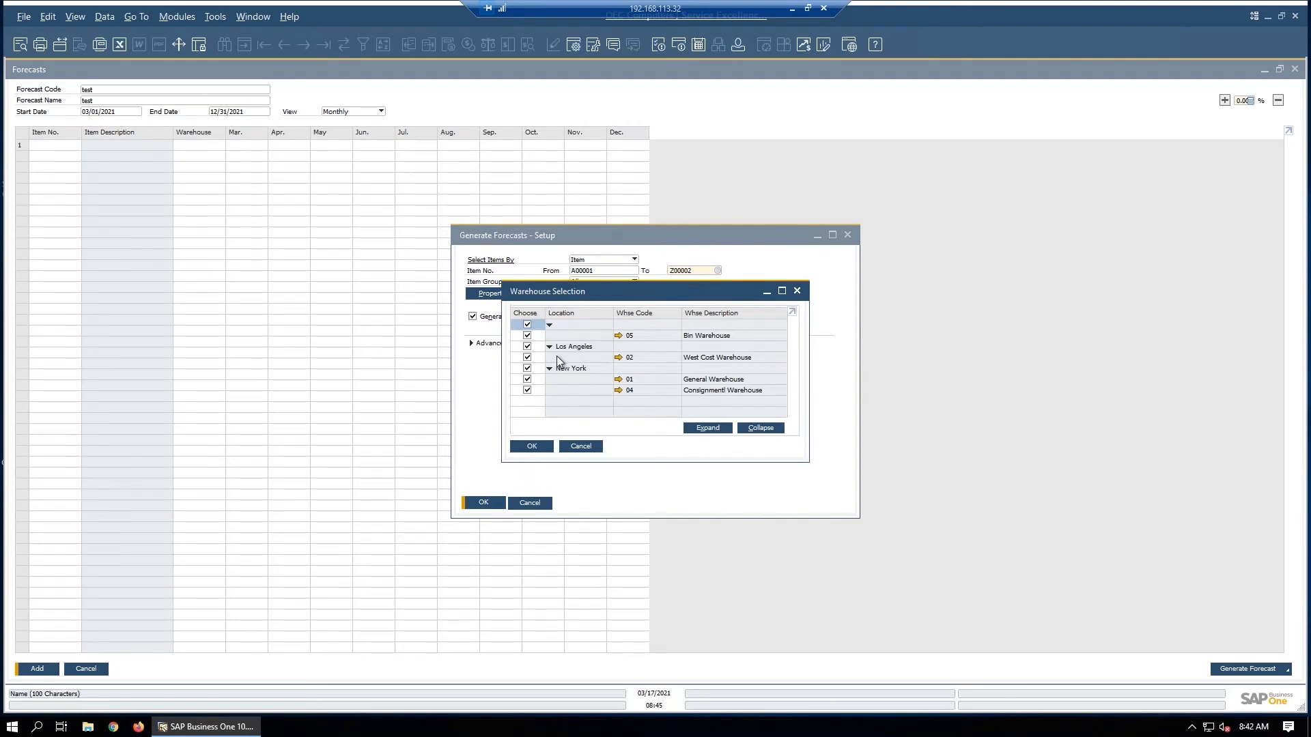
pyautogui.click(540, 449)
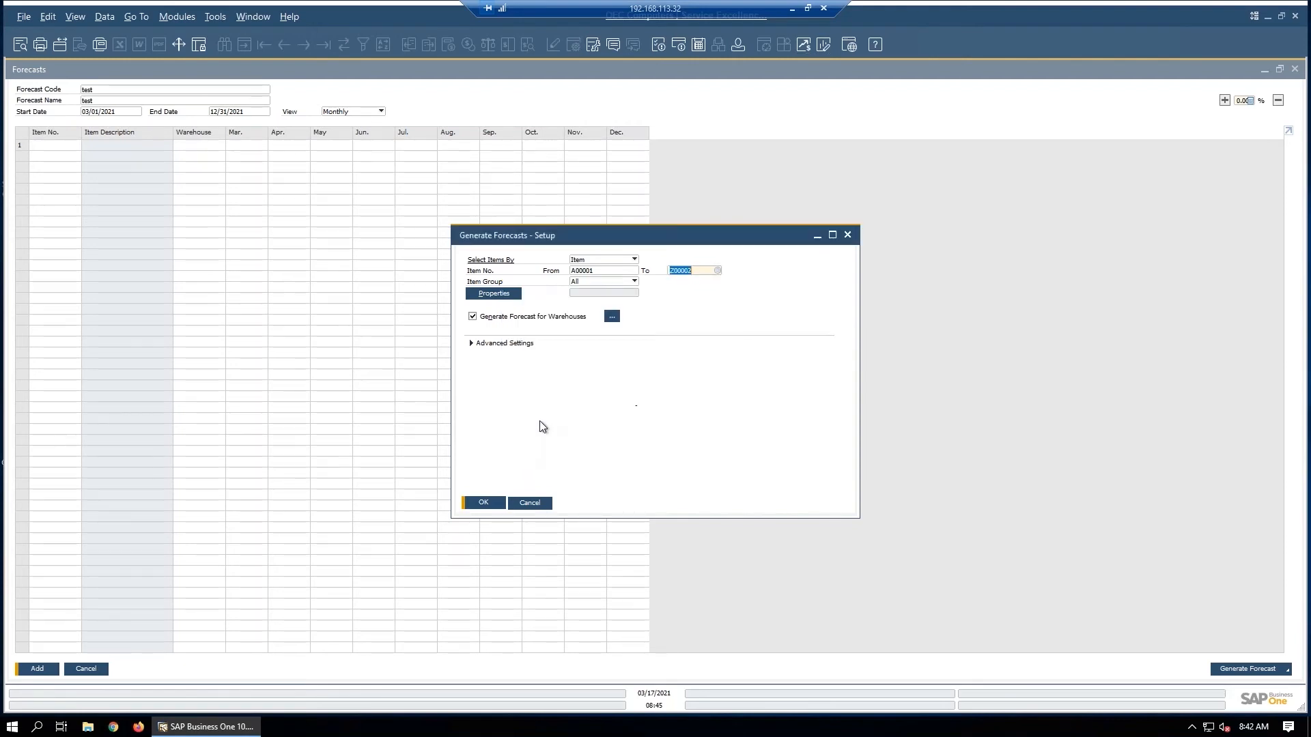
# Step: Enable basing the forecast on sales history under Advanced Settings and choose Monthly History
pyautogui.click(470, 343)
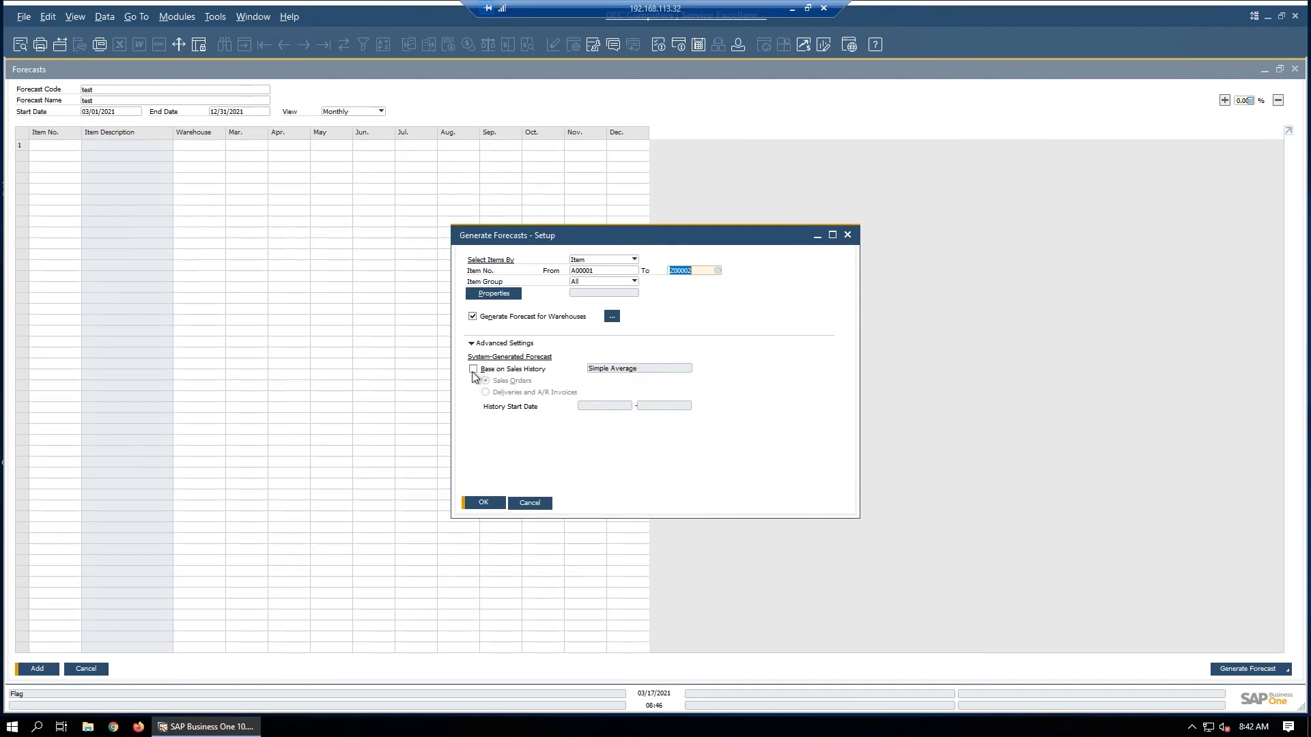
pyautogui.click(473, 369)
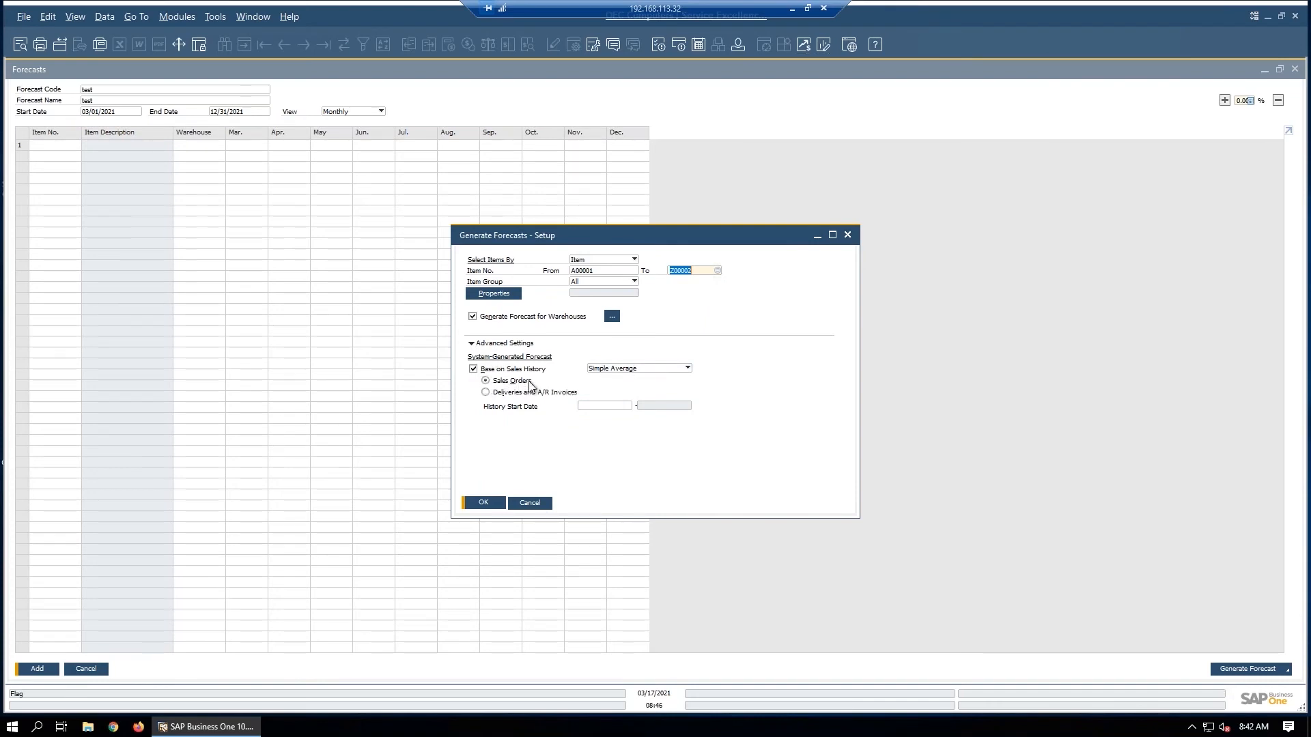
pyautogui.click(688, 369)
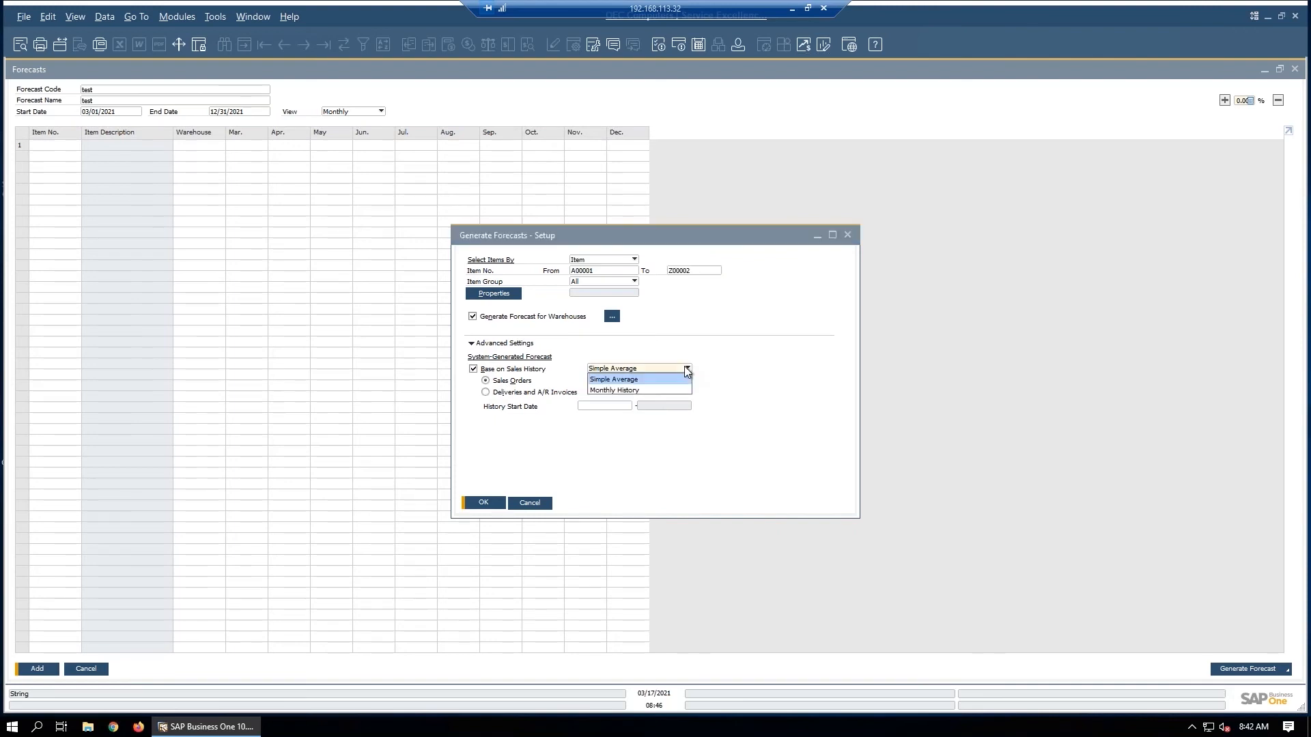
pyautogui.click(613, 390)
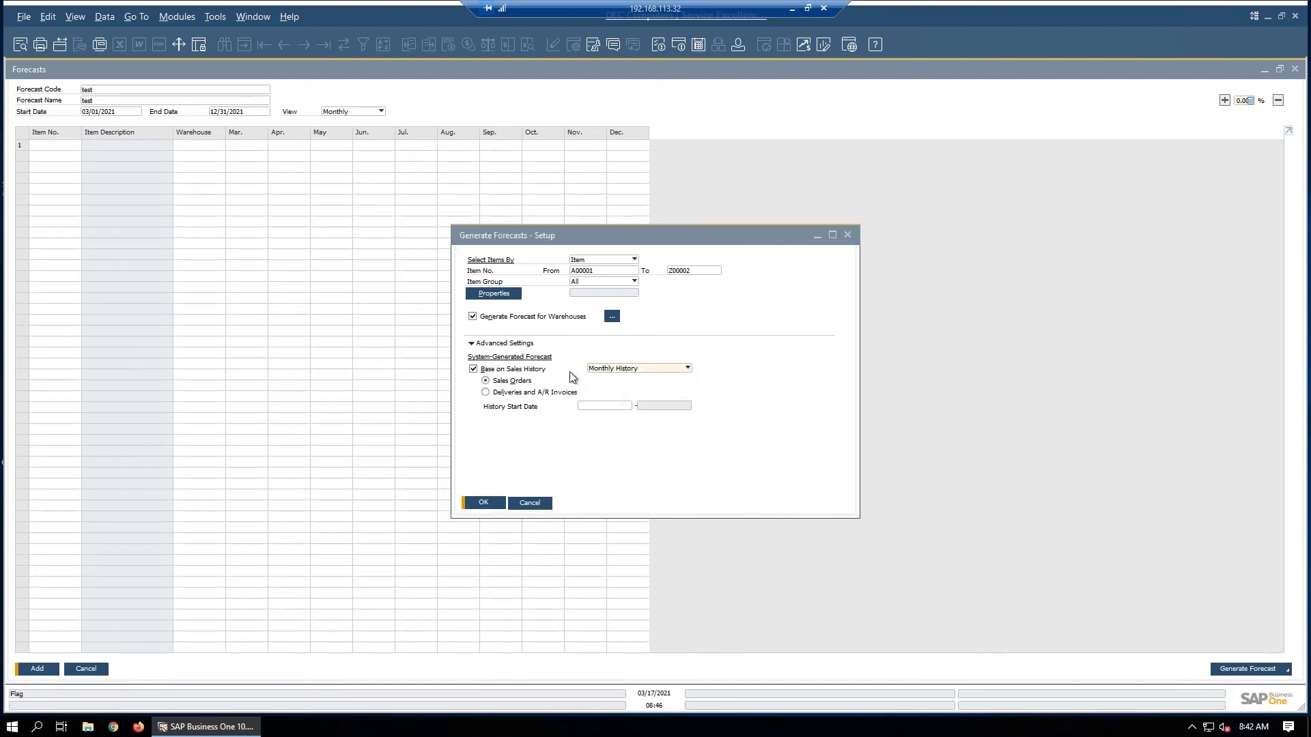
# Step: Set the history start date to 1/1/2014 and generate the forecast
pyautogui.click(610, 407)
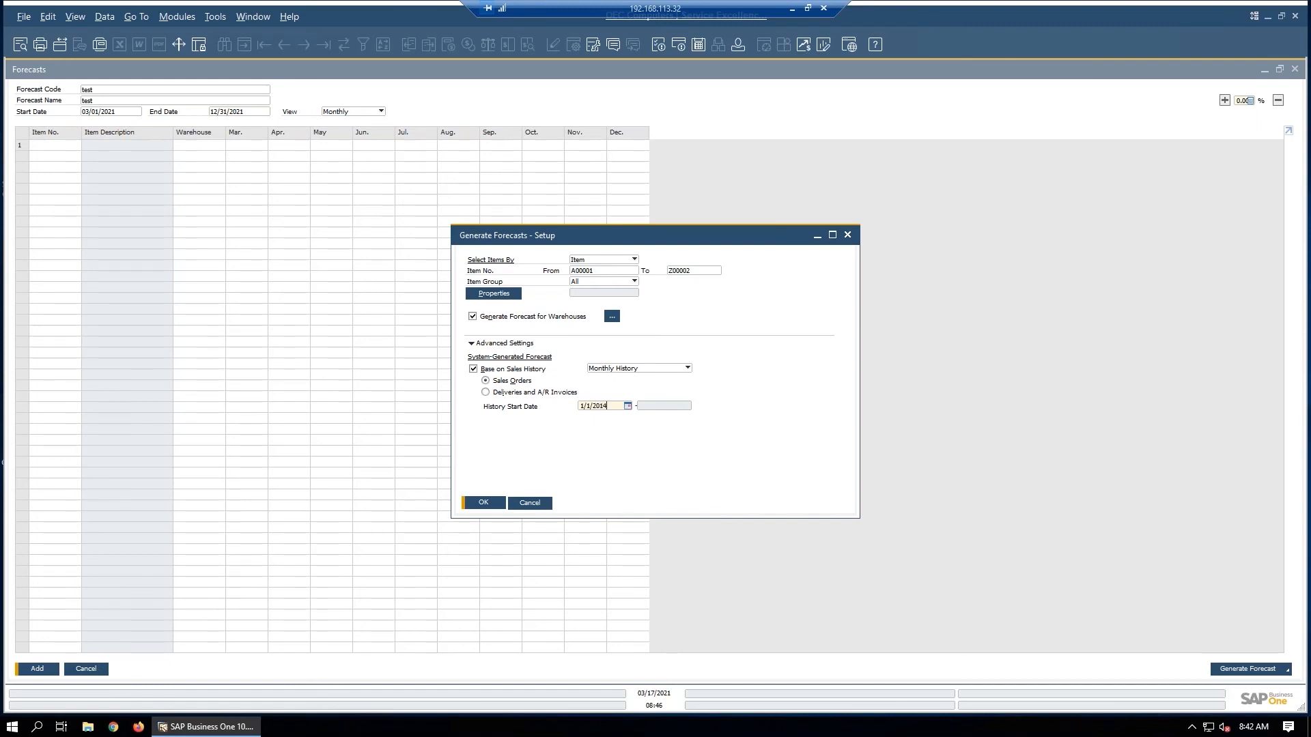
pyautogui.press('Tab')
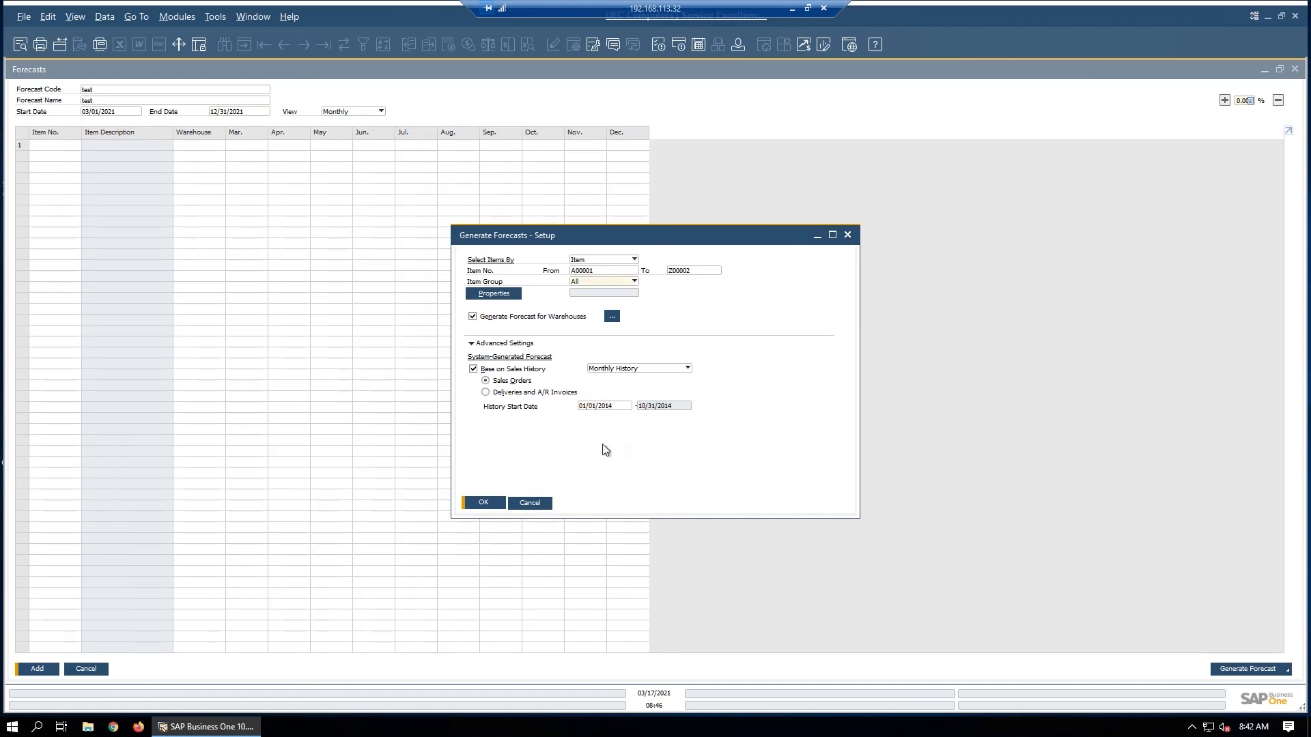
pyautogui.click(482, 503)
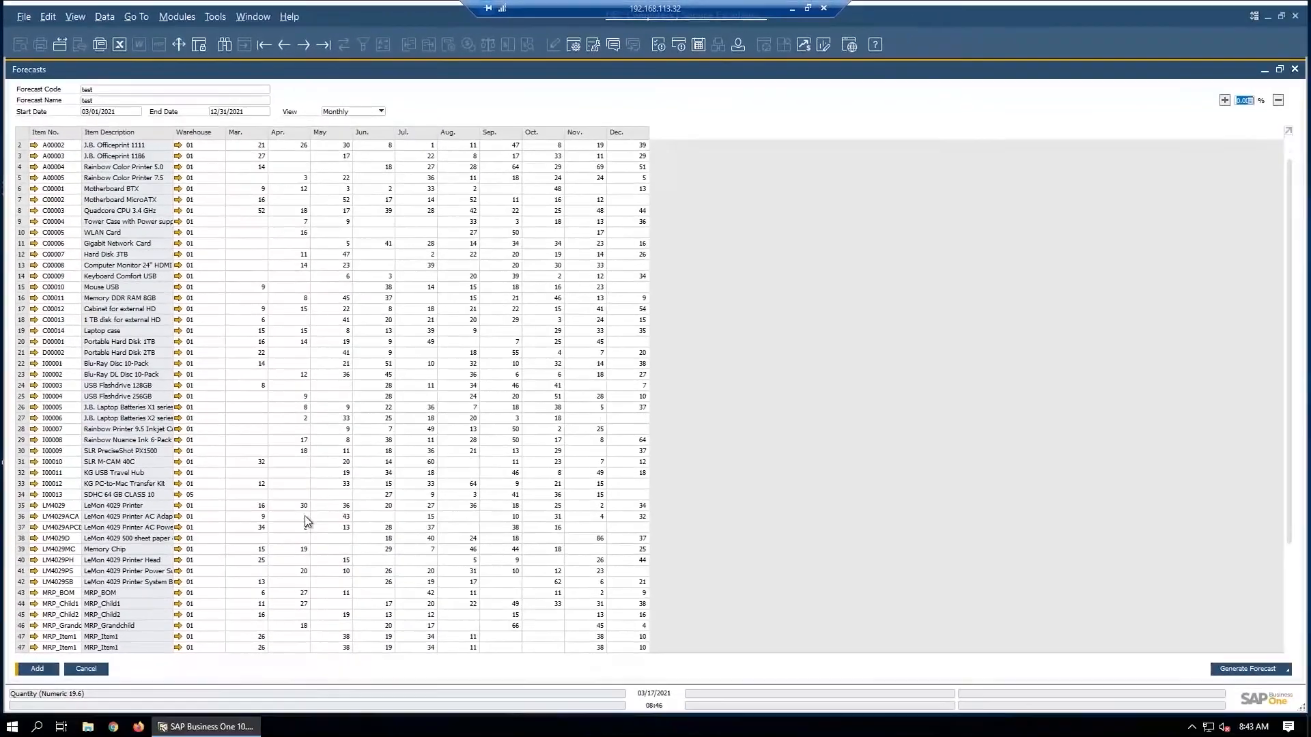
# Step: Scroll through the generated monthly forecast quantities for the items
pyautogui.scroll(-4, 360, 591)
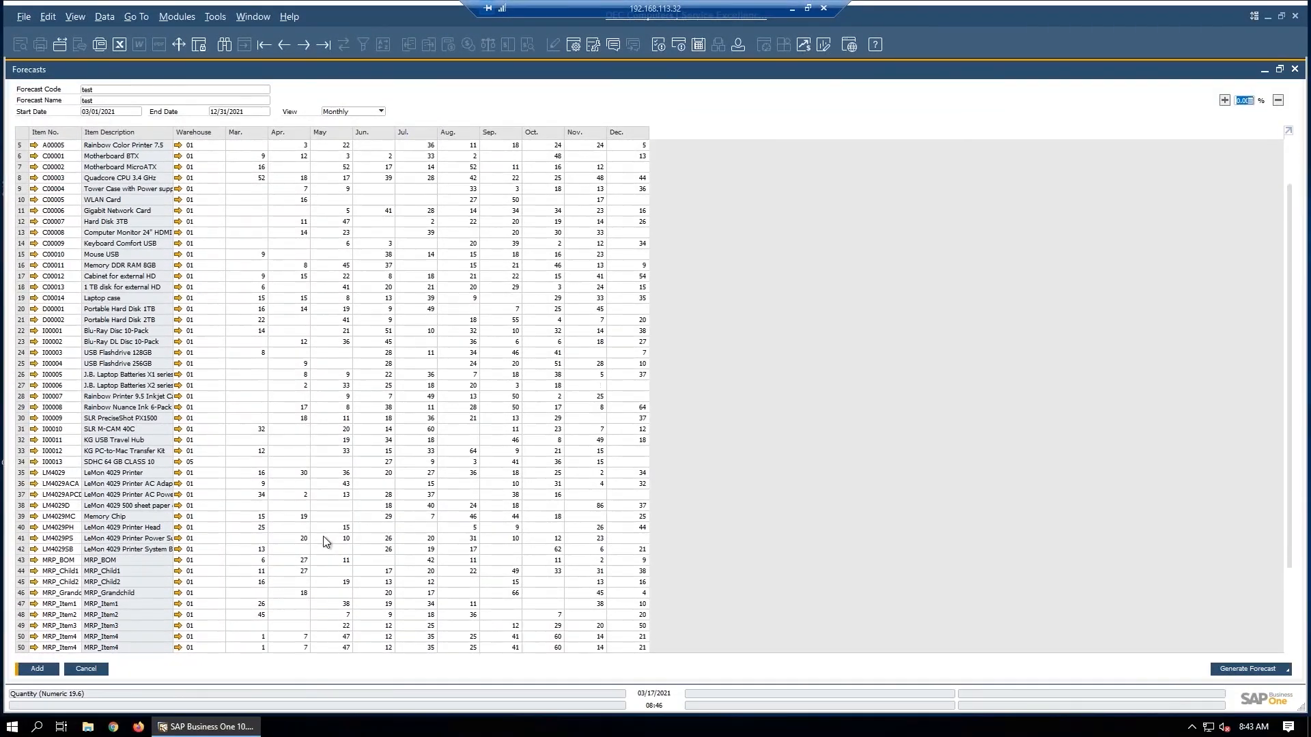
pyautogui.scroll(-1, 323, 537)
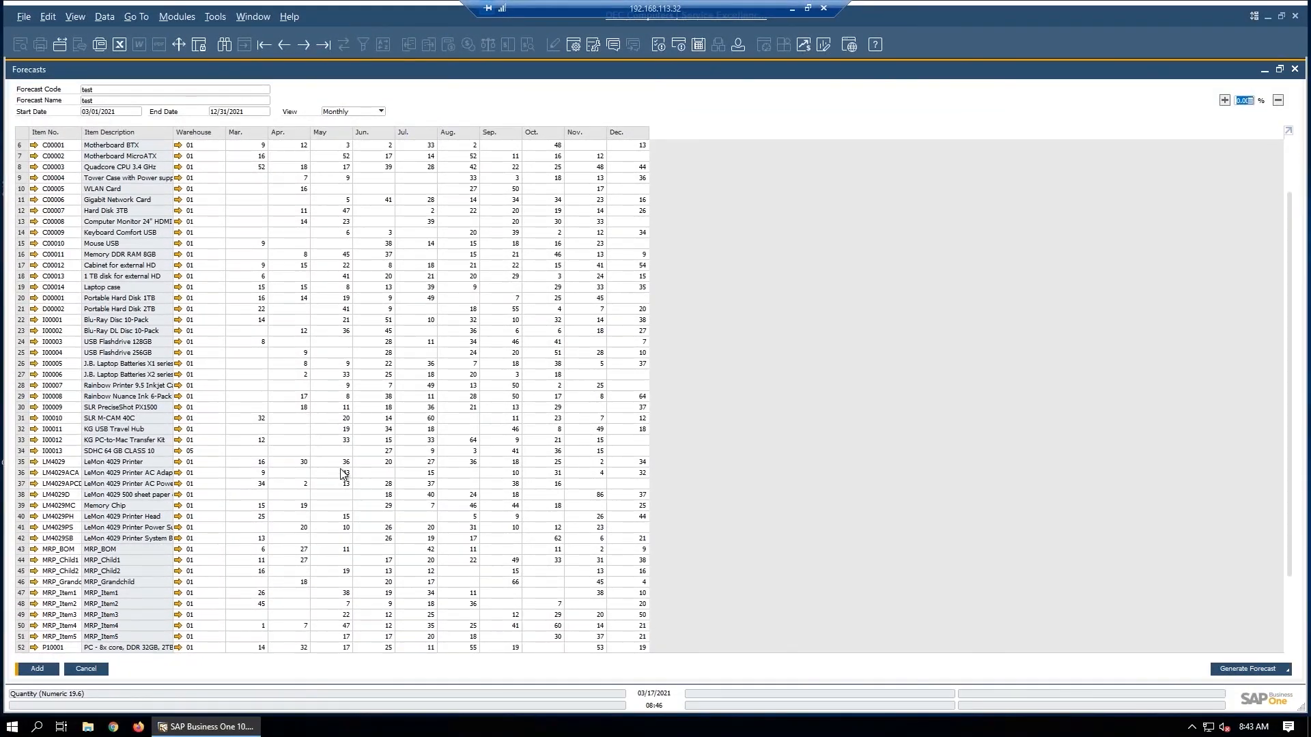
pyautogui.scroll(-1, 304, 509)
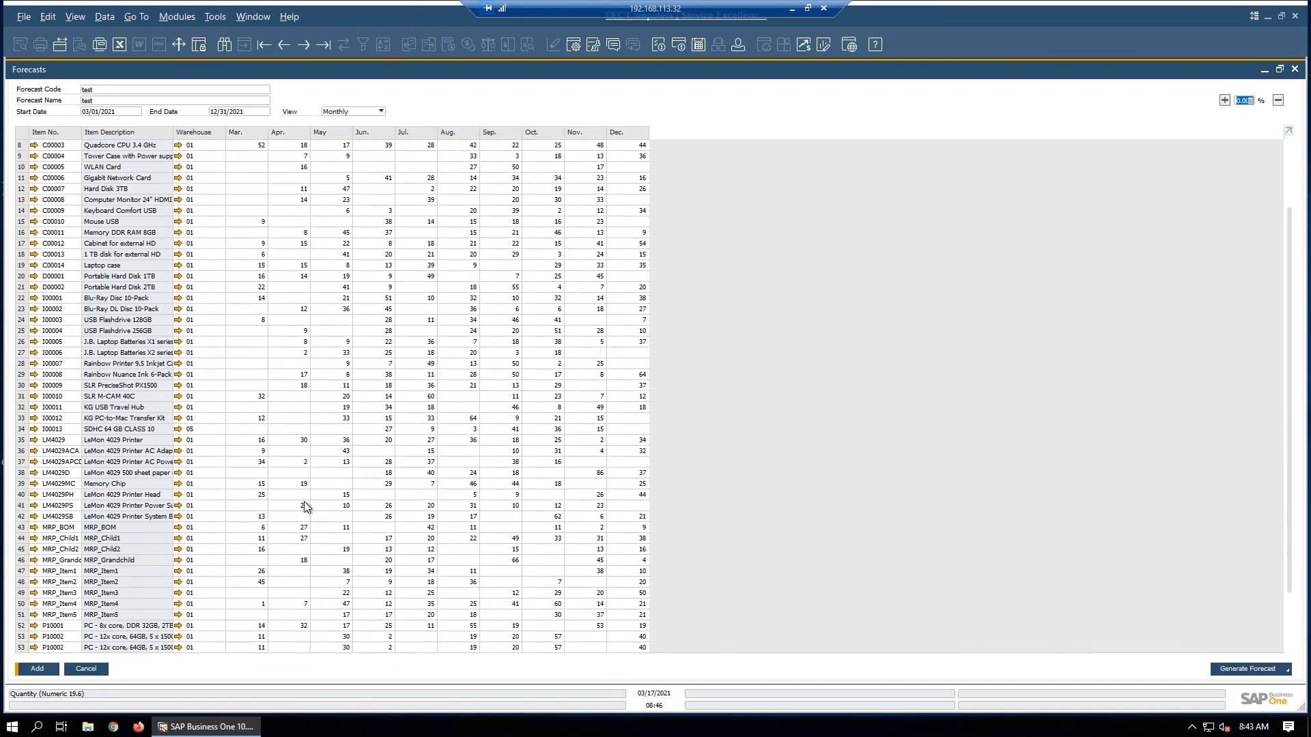